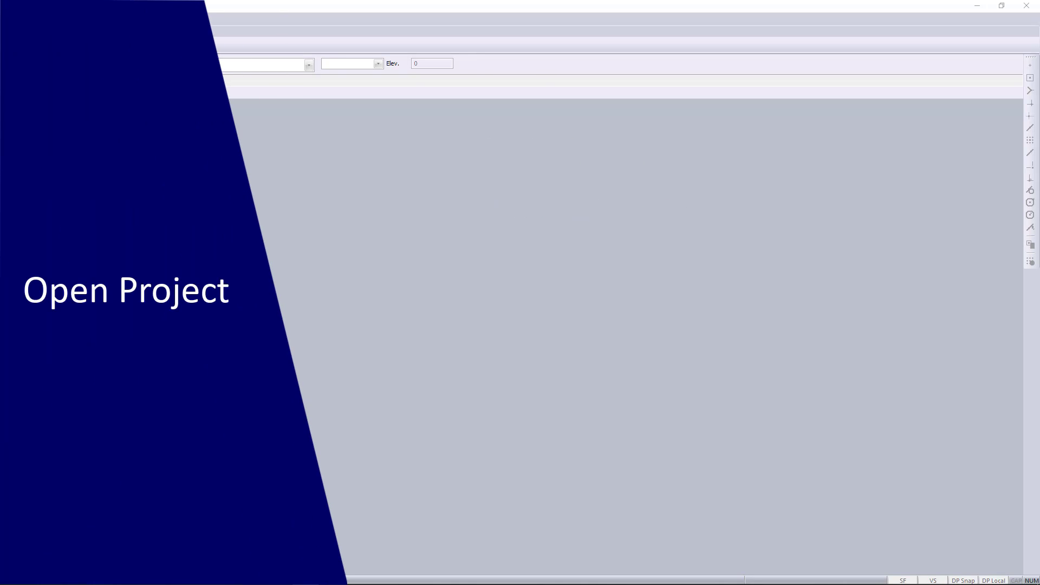
- Open Tutor Town Layout.dr4 from Tutorial 7 - Water Design > Startup Dataset, mapping the missing font to Arial
click(14, 19)
click(33, 53)
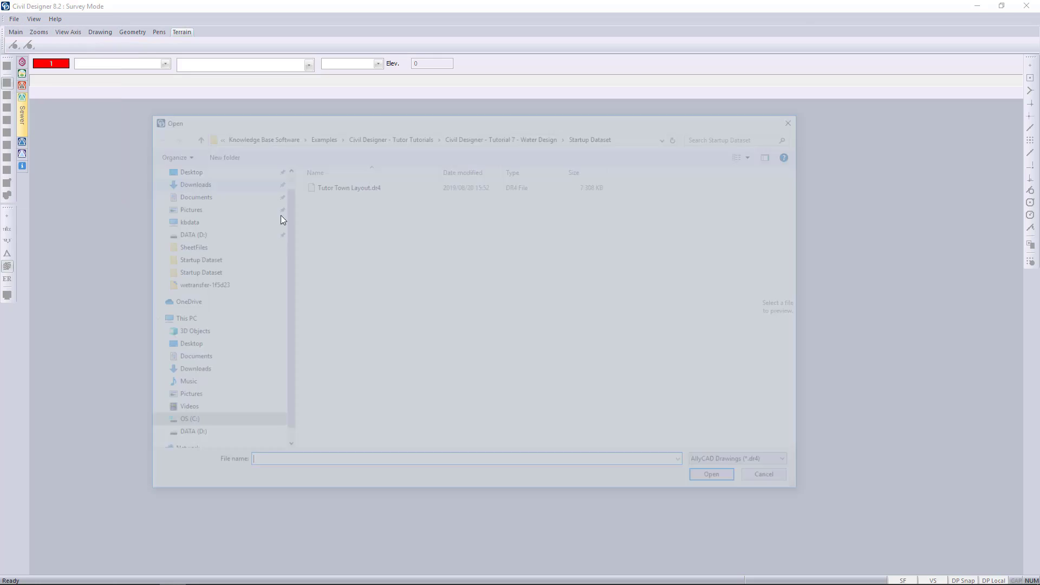
click(386, 138)
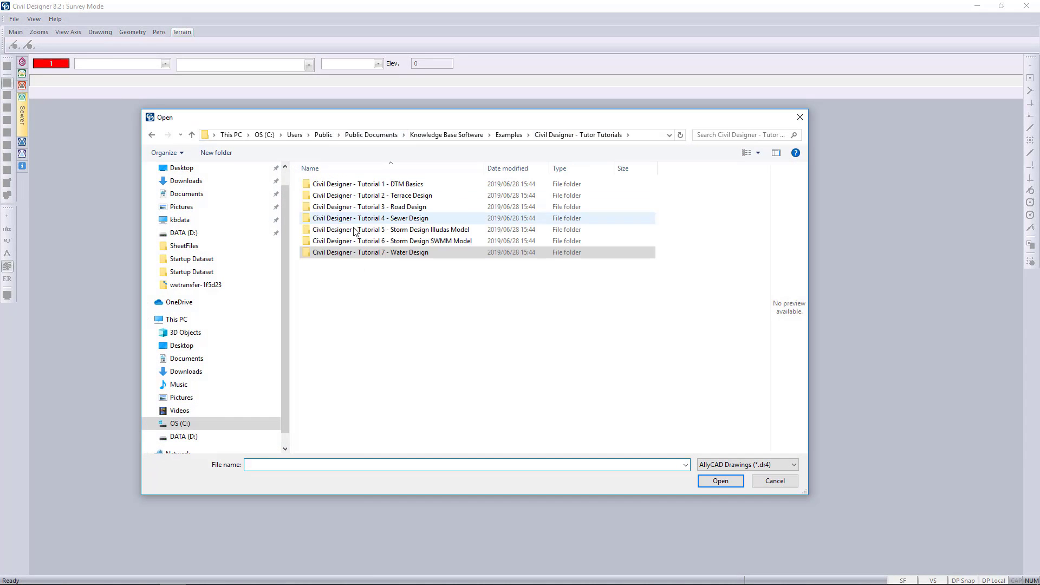
click(380, 253)
double_click(379, 254)
double_click(342, 196)
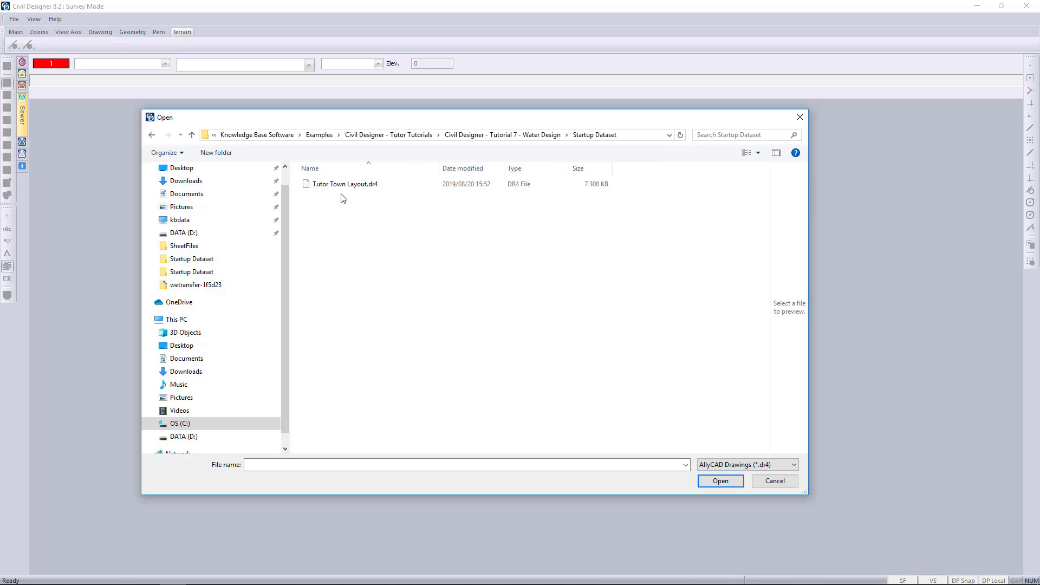
click(345, 184)
click(718, 481)
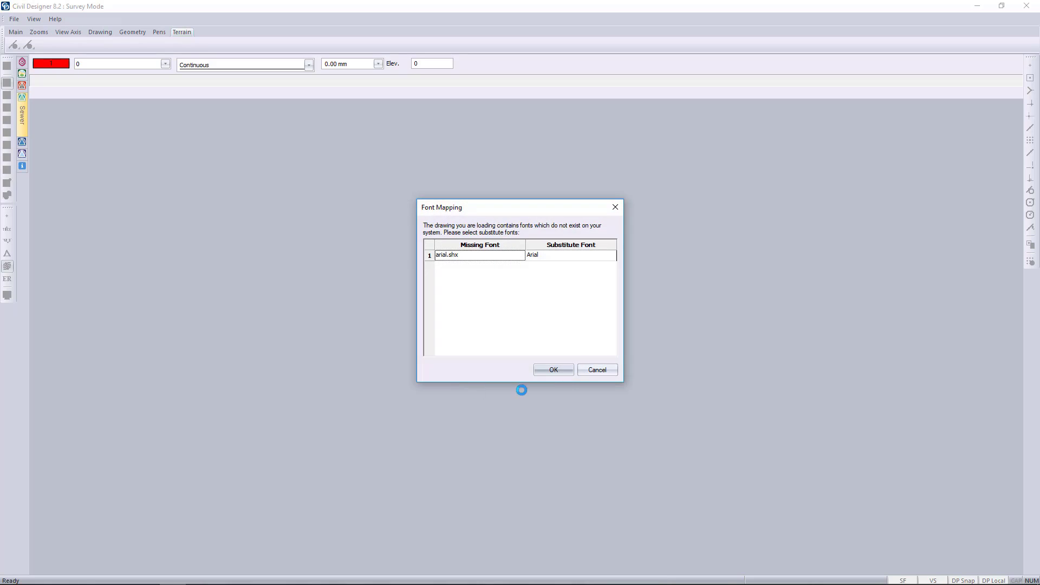
click(566, 371)
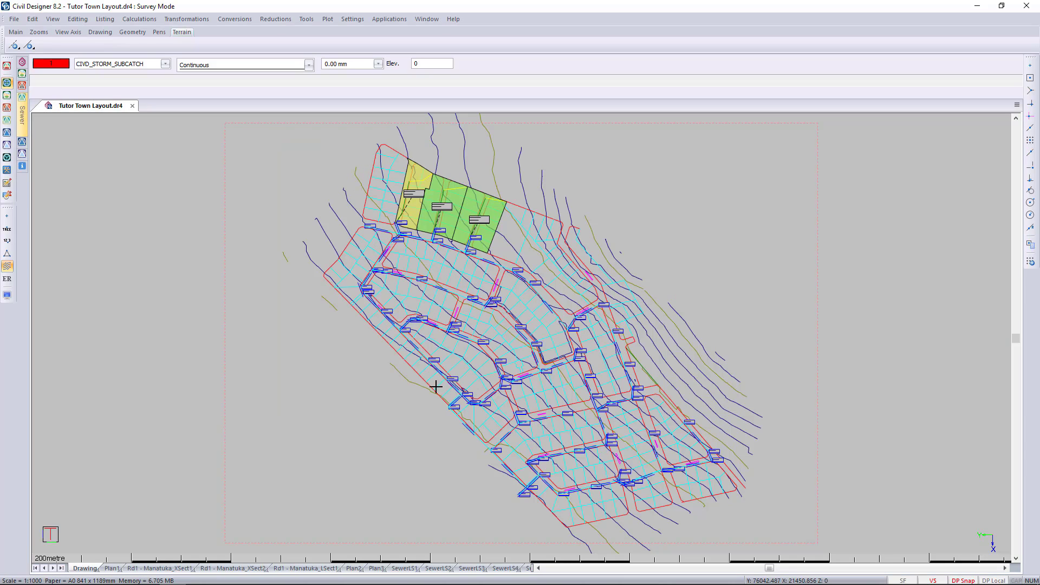
- Hide the sewer and stormwater layouts in Display Settings so only the water network remains
click(8, 296)
click(398, 215)
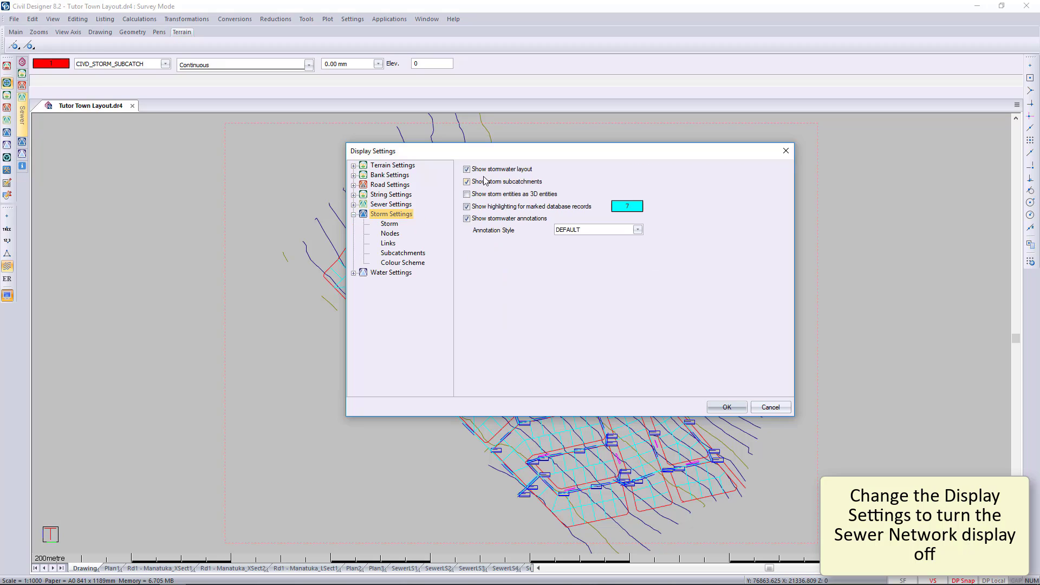
click(401, 205)
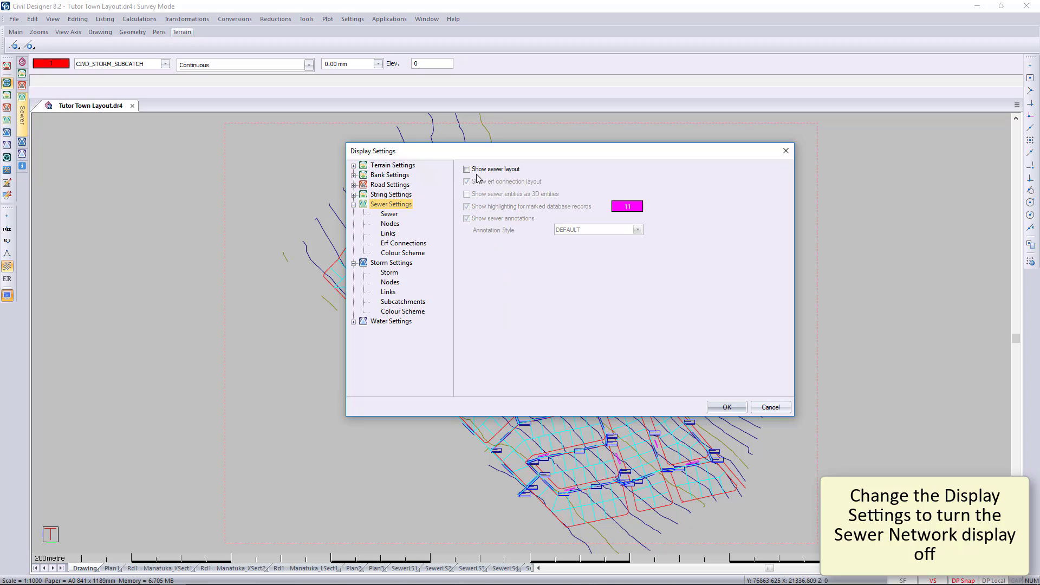
click(407, 196)
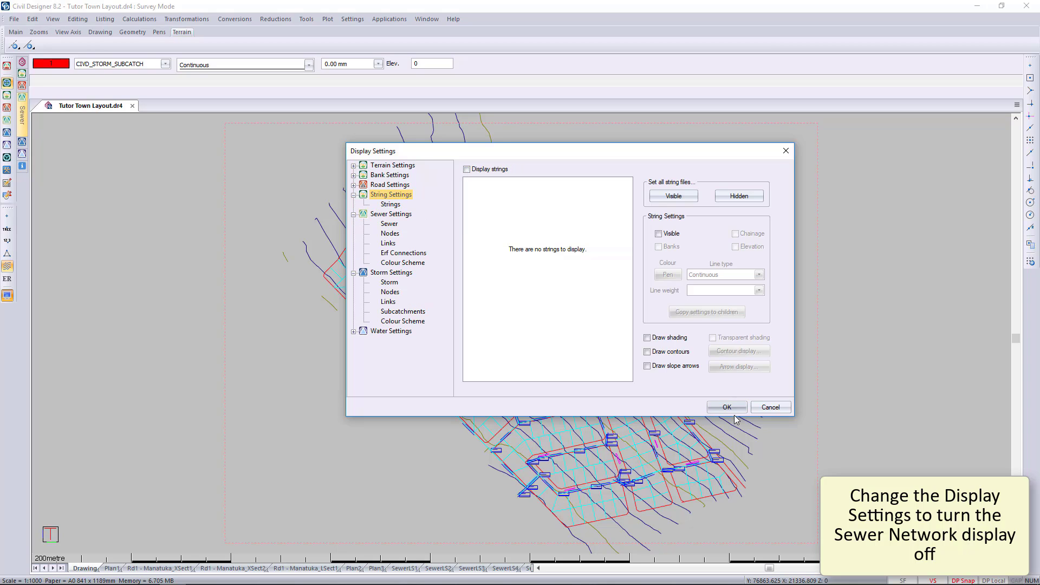
click(726, 407)
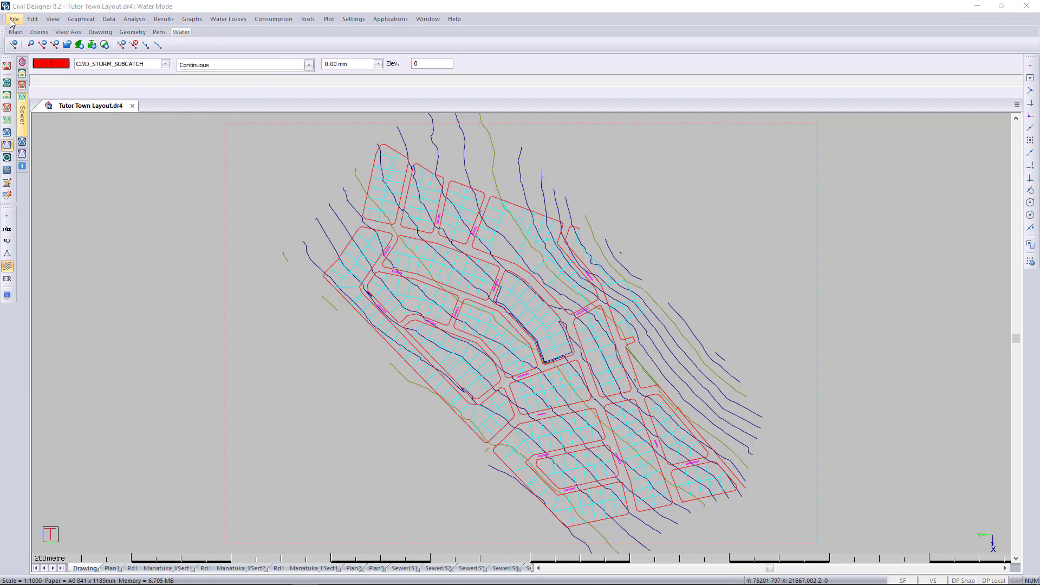
- Attach Tutor Existing Water Network Database.wdf in Project Settings, adding 58 pipes and 43 nodes
click(13, 19)
click(80, 150)
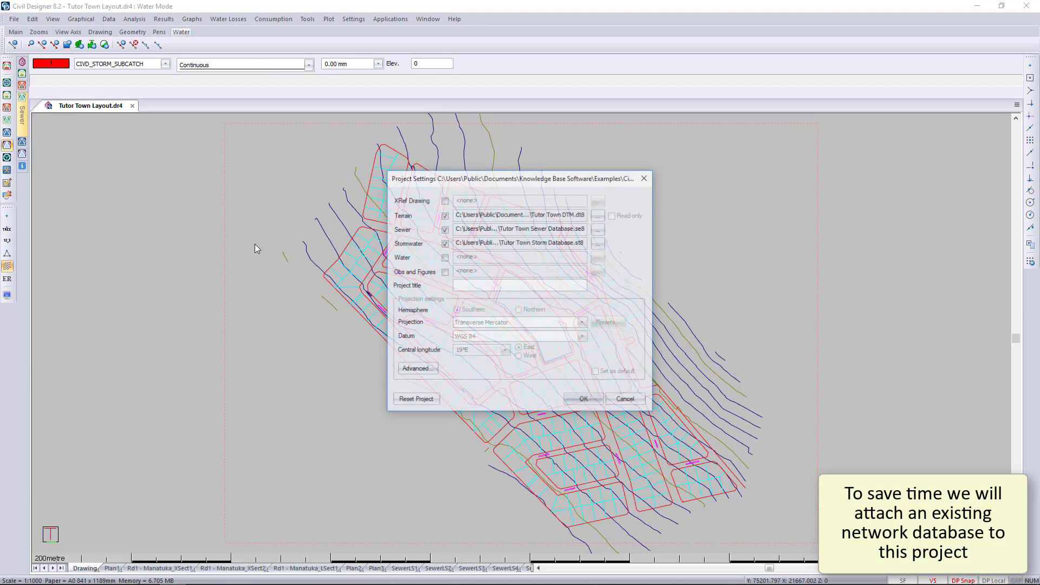
click(445, 257)
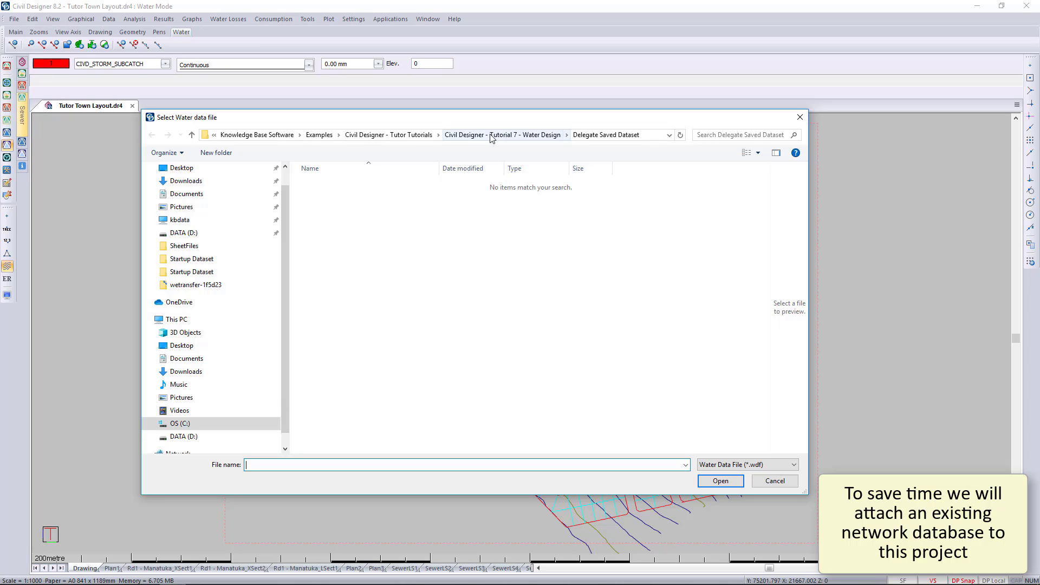
click(448, 135)
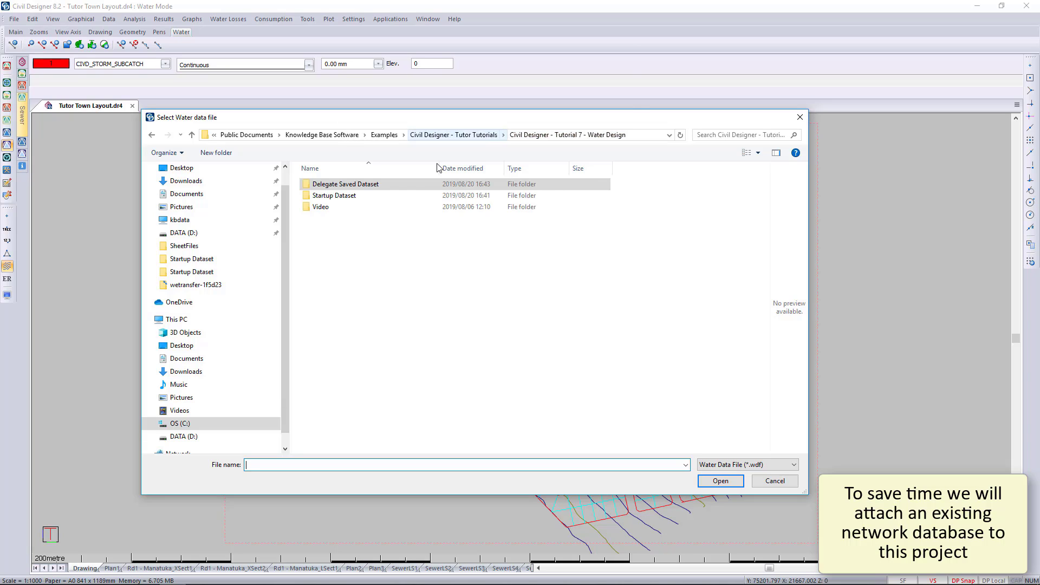
click(373, 200)
double_click(373, 198)
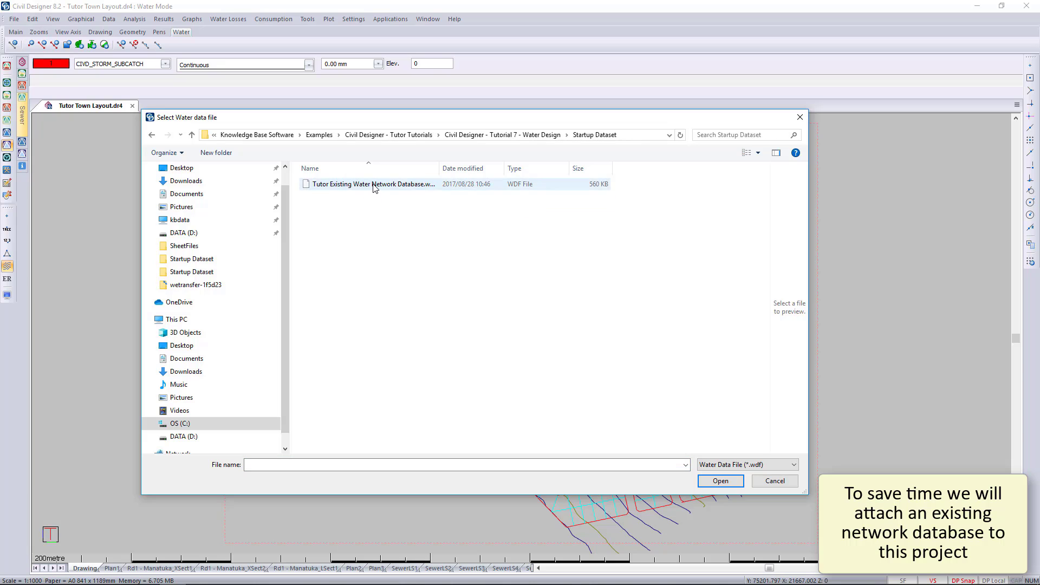
click(372, 184)
click(722, 482)
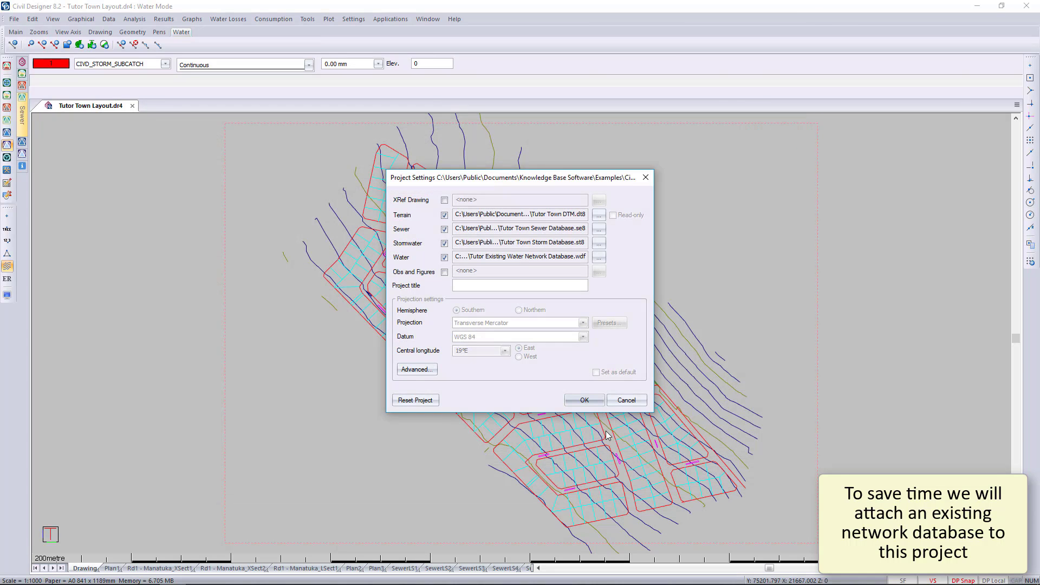
click(584, 401)
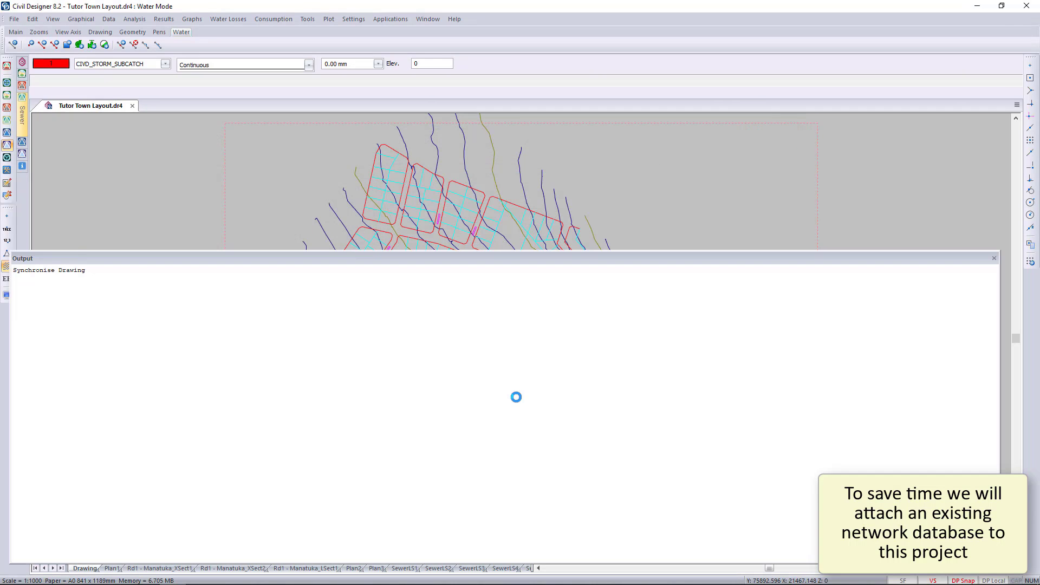
click(994, 258)
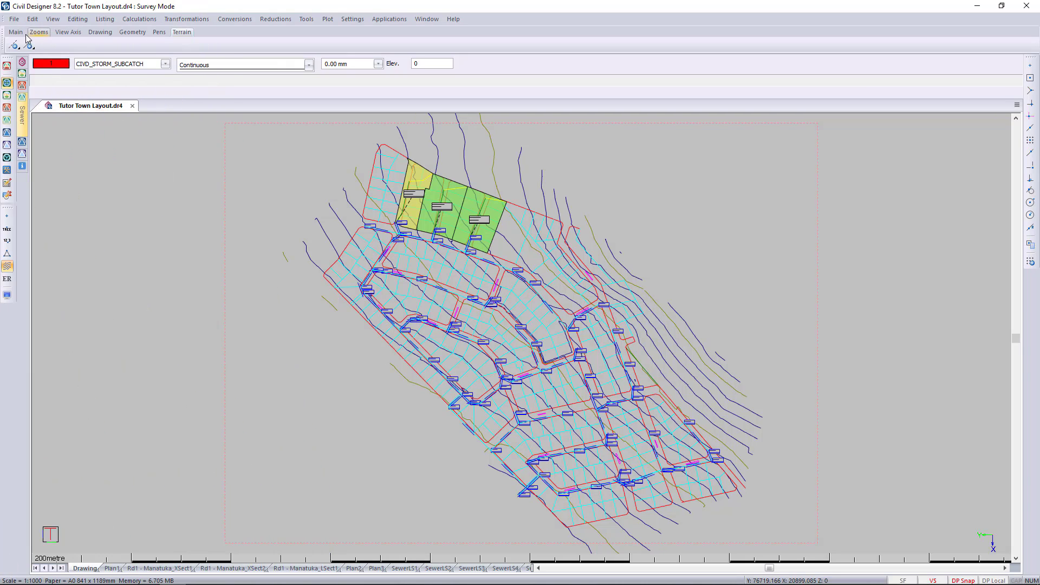
- Save the drawing into the Tutorial 7 - Water Design > Delegate Saved Dataset folder
click(14, 19)
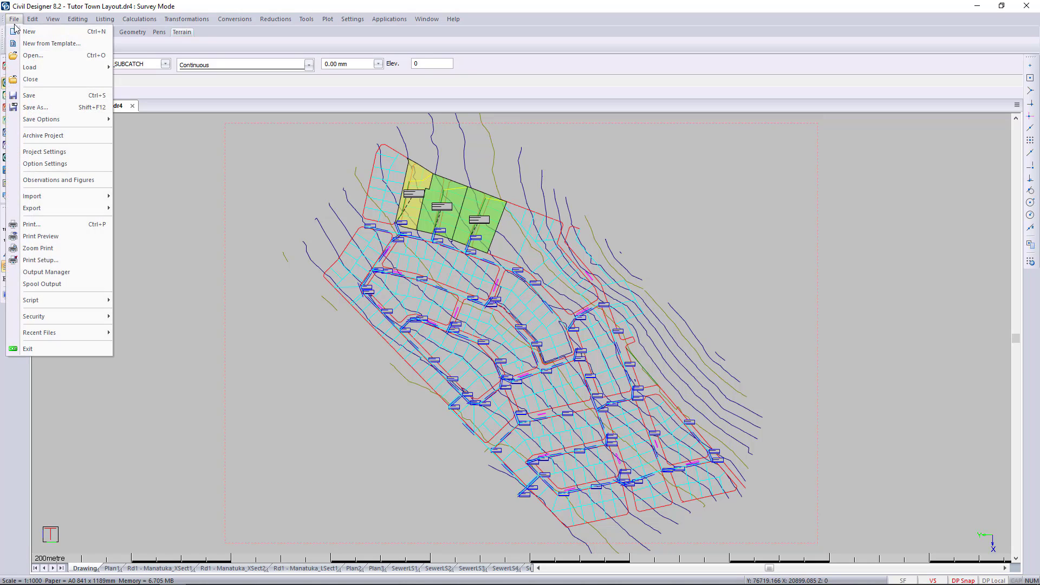
click(56, 107)
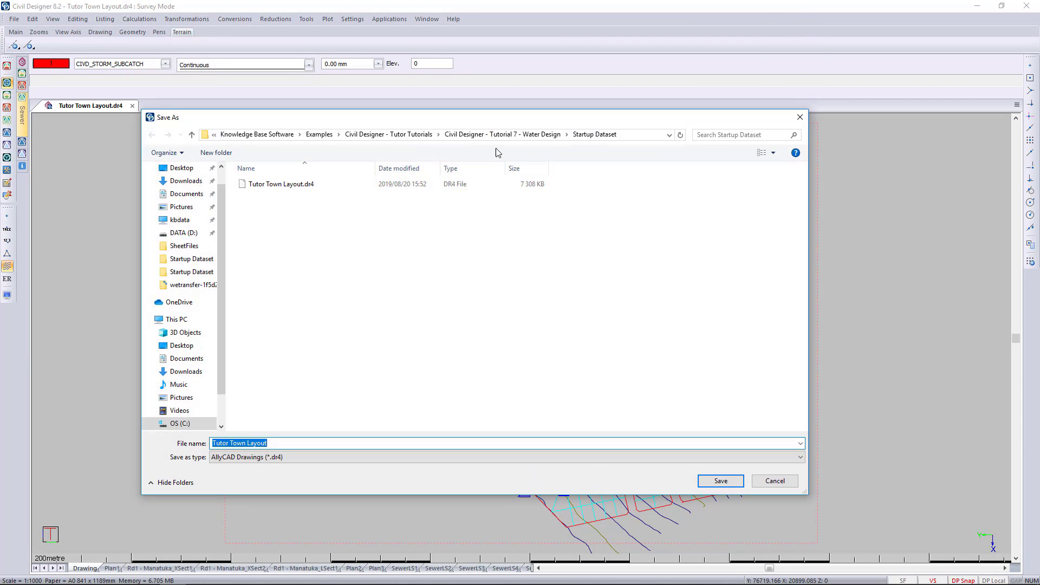
click(508, 136)
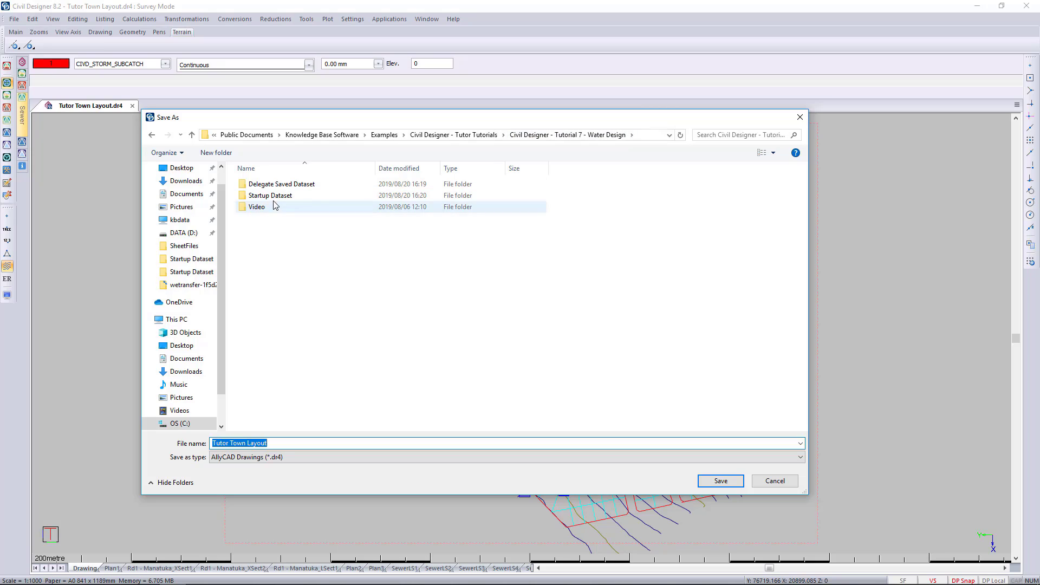
double_click(285, 185)
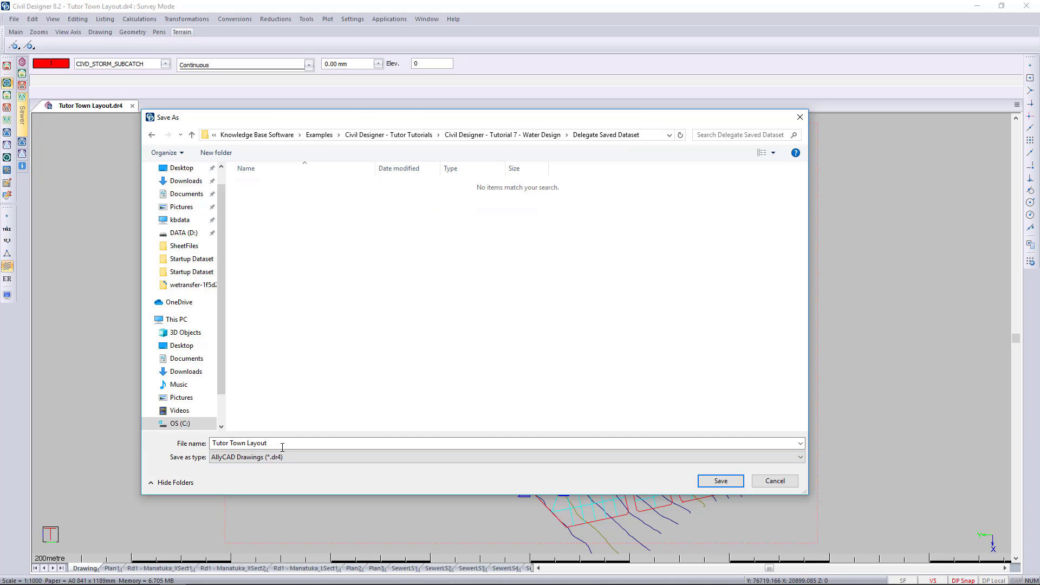
click(720, 482)
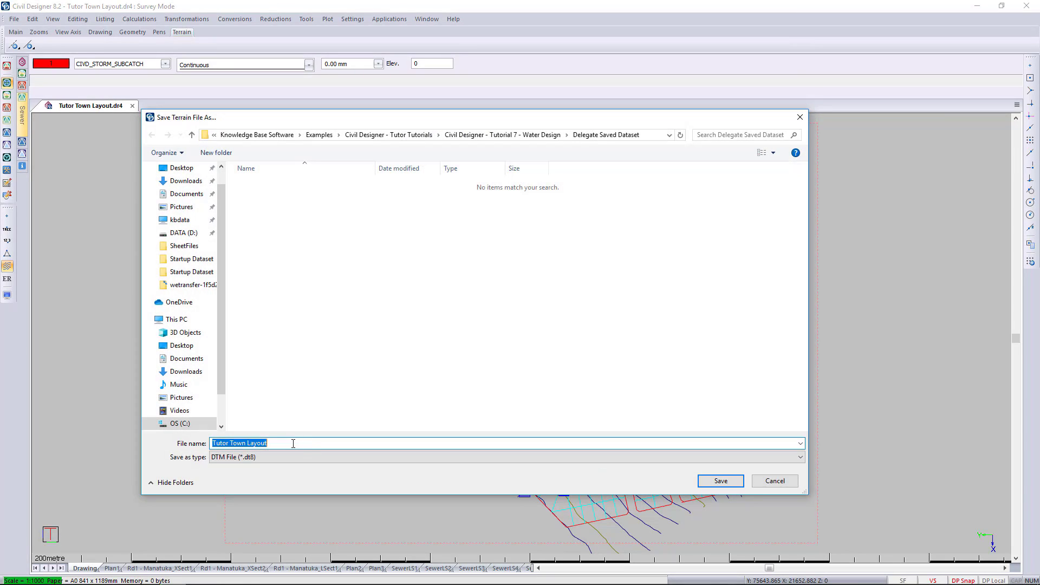
drag(268, 443, 248, 448)
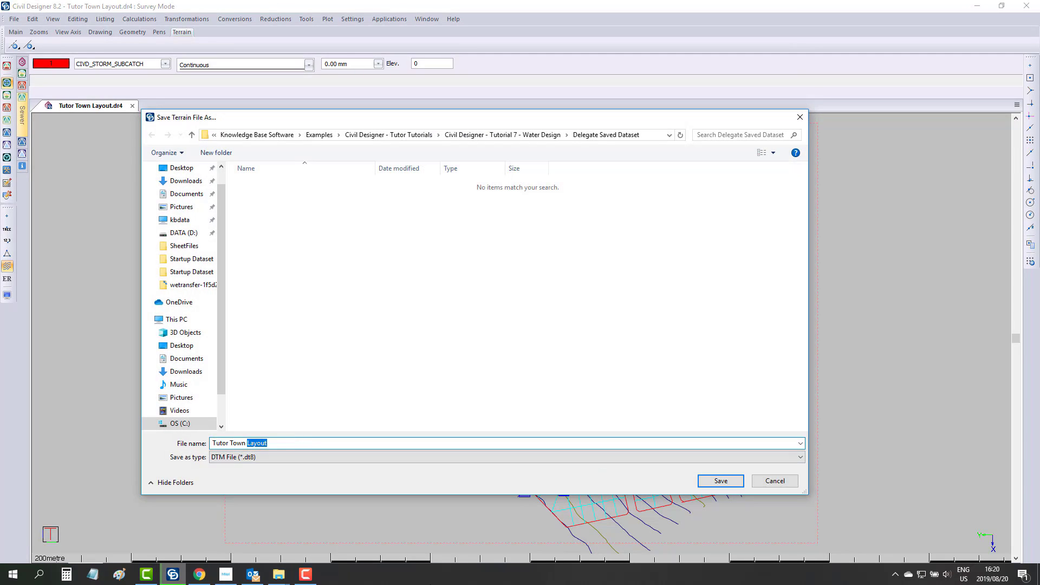
- Save the terrain file as Tutor Town DTM and copy the road templates
text(DTM)
click(720, 481)
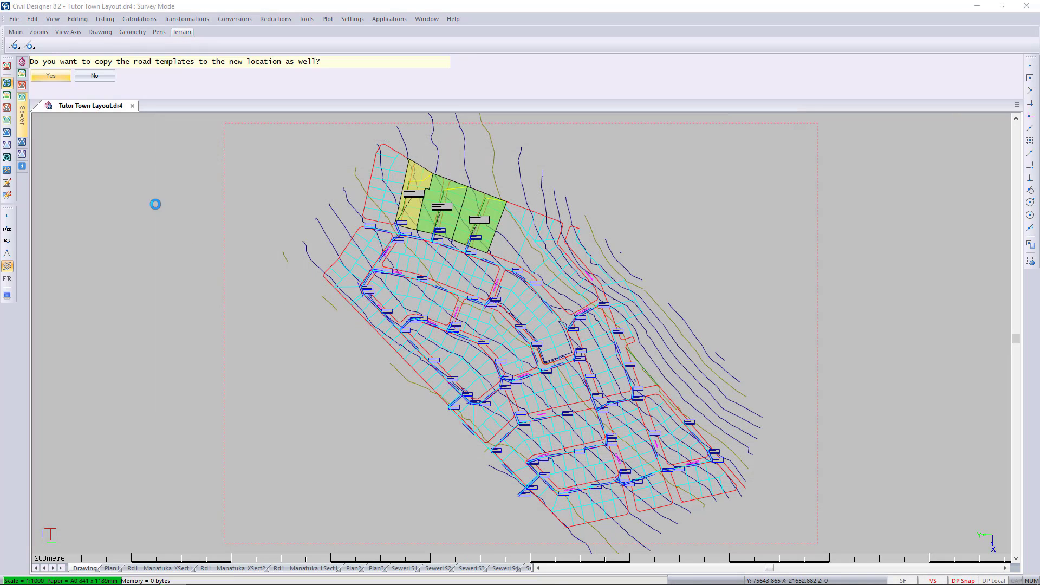
click(58, 76)
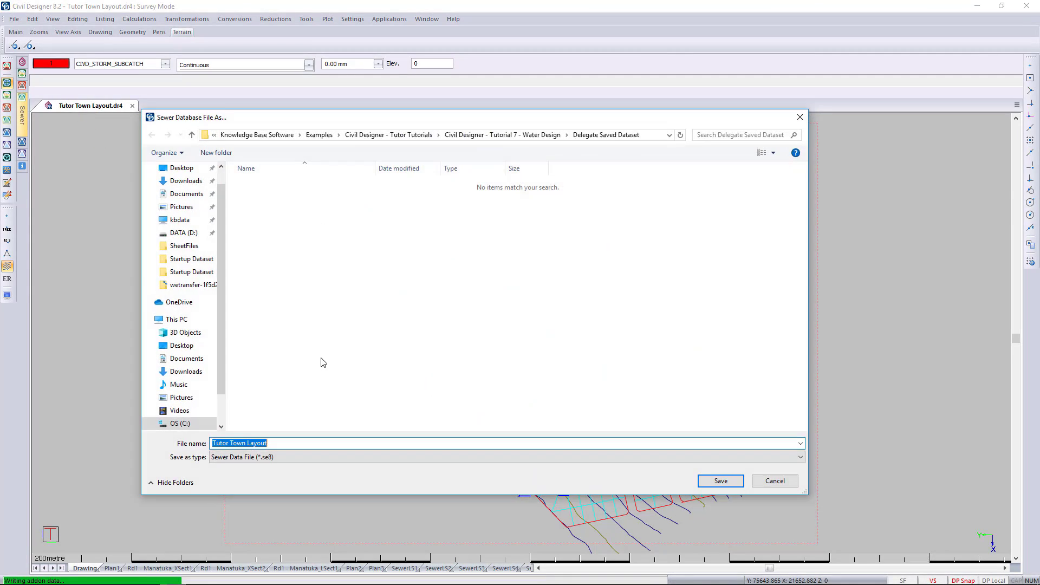
- Save the sewer database file with 'Layout' replaced in its name
click(268, 445)
double_click(249, 443)
text(Sewer Database)
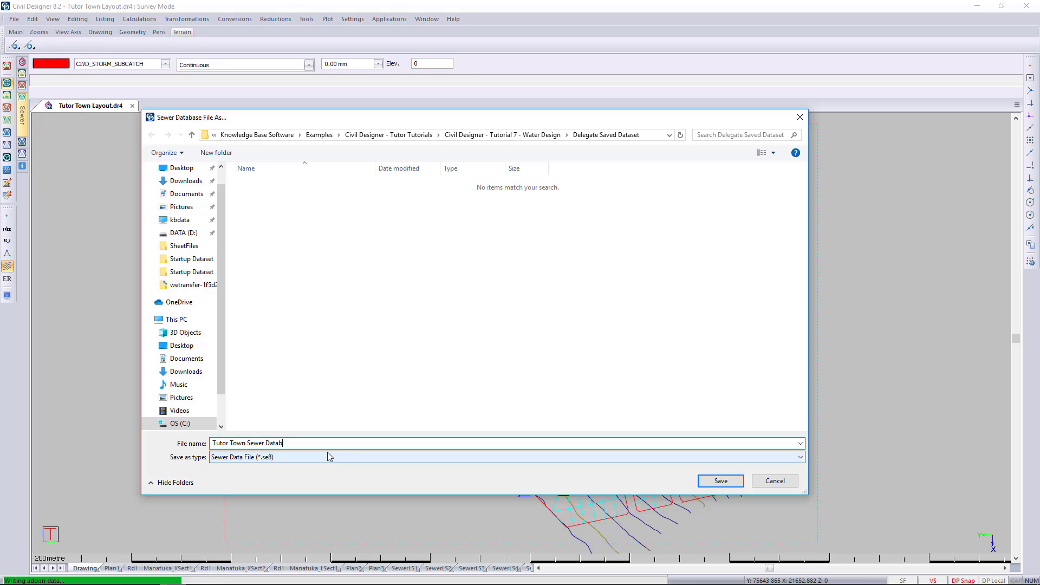
click(720, 481)
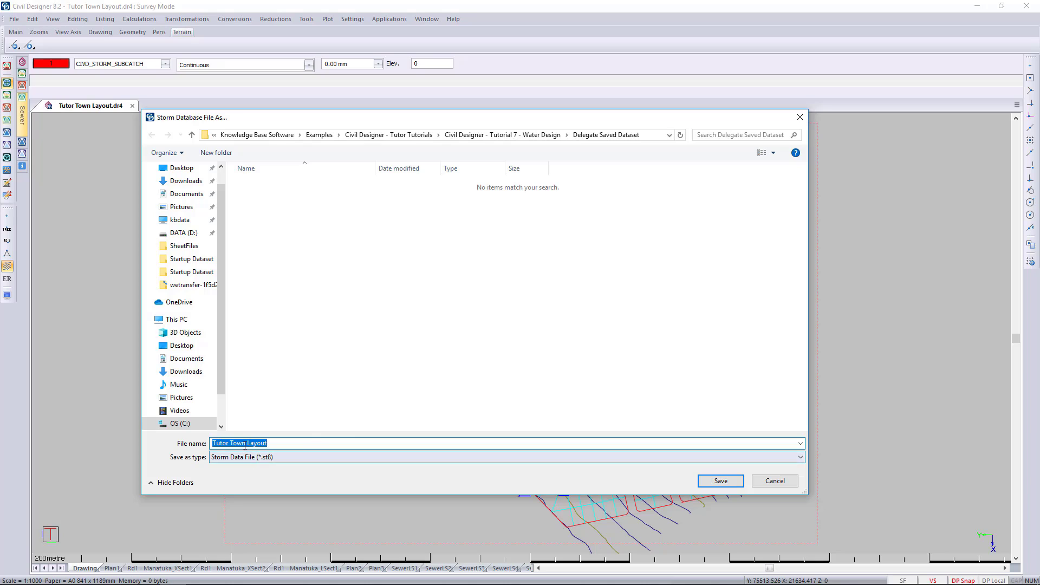
- Save the storm database file with 'Layout' replaced in its name
click(249, 443)
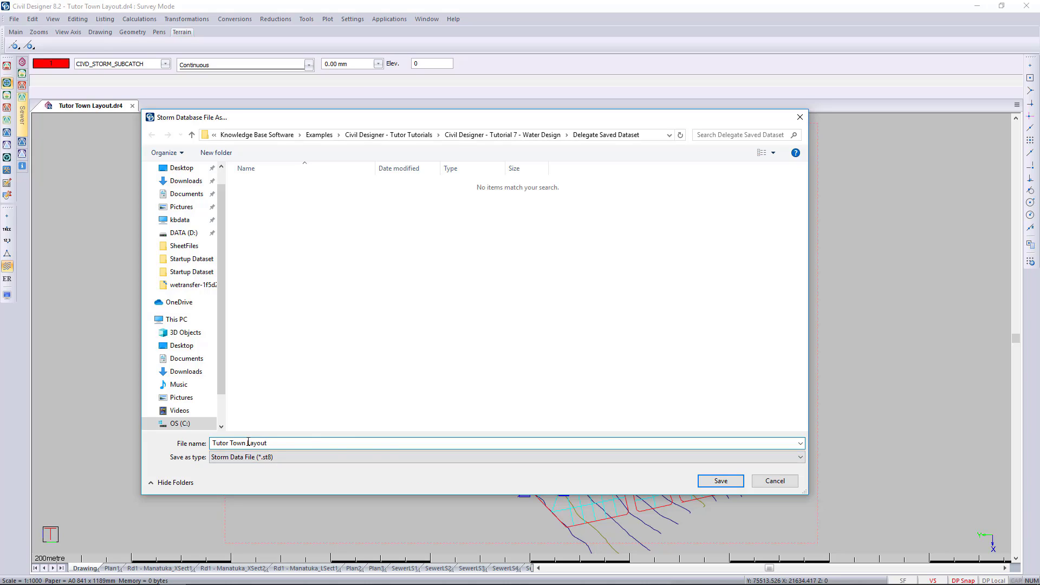
double_click(248, 443)
text(Storm Database)
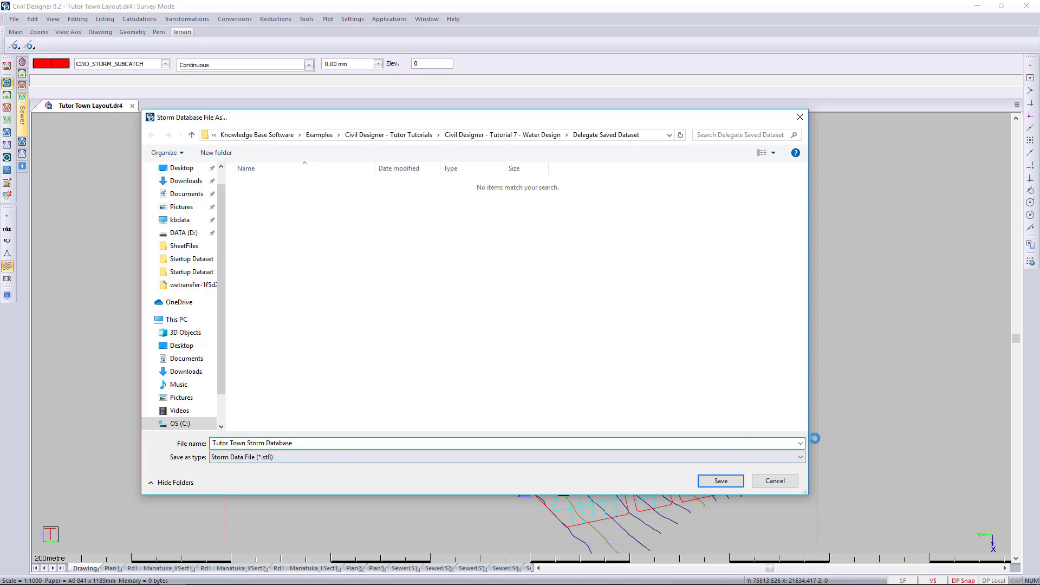
click(721, 481)
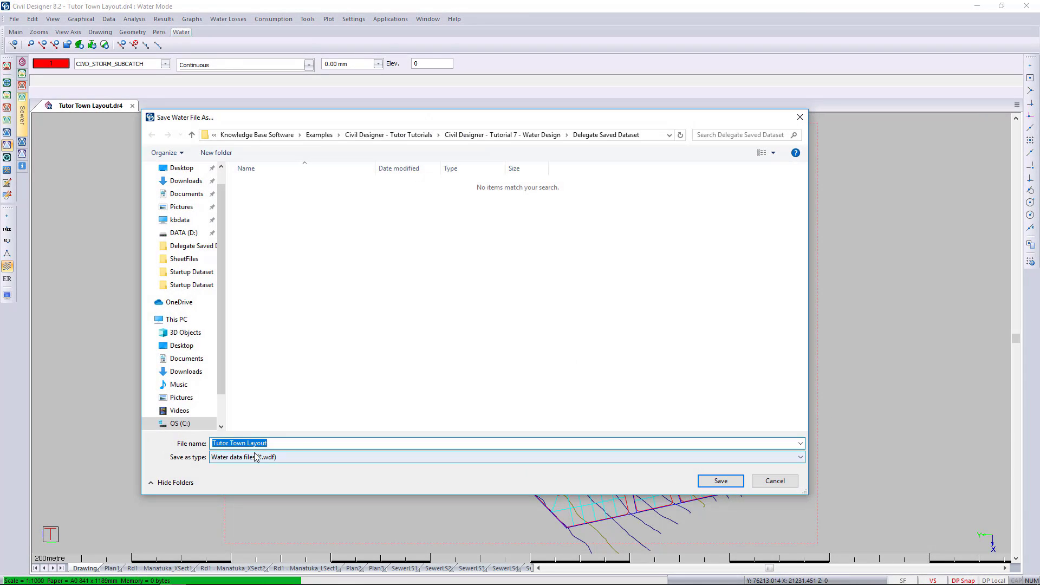
- Save the water file as Tutor Town Water Database
double_click(249, 443)
key(BackSpace)
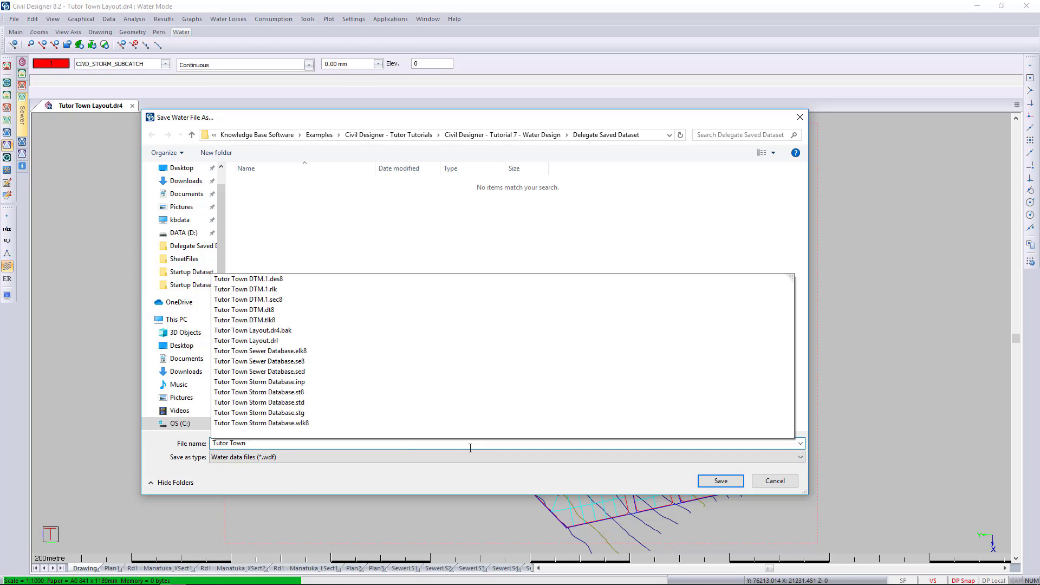
text(Water Database)
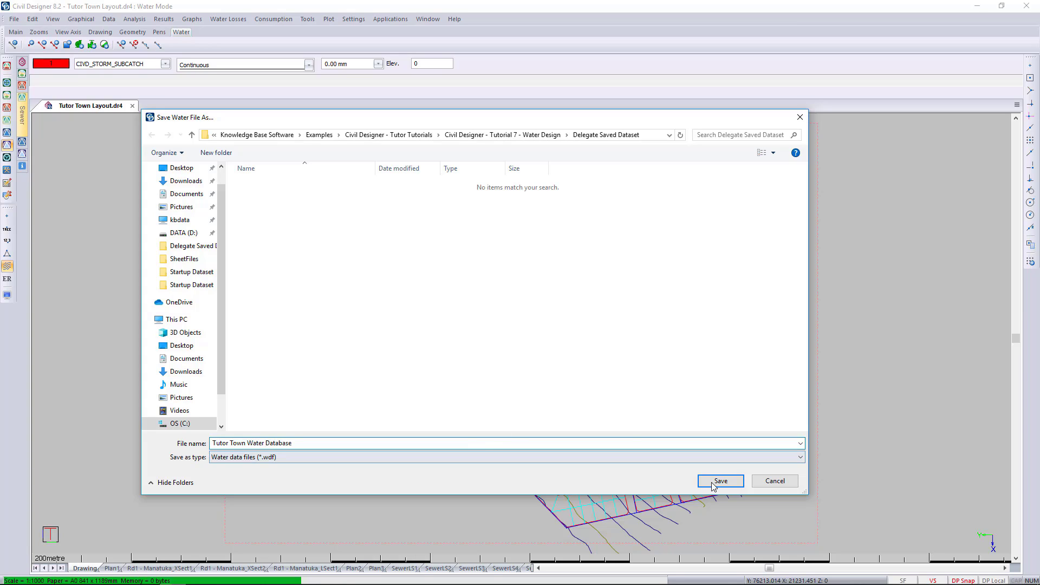
click(730, 482)
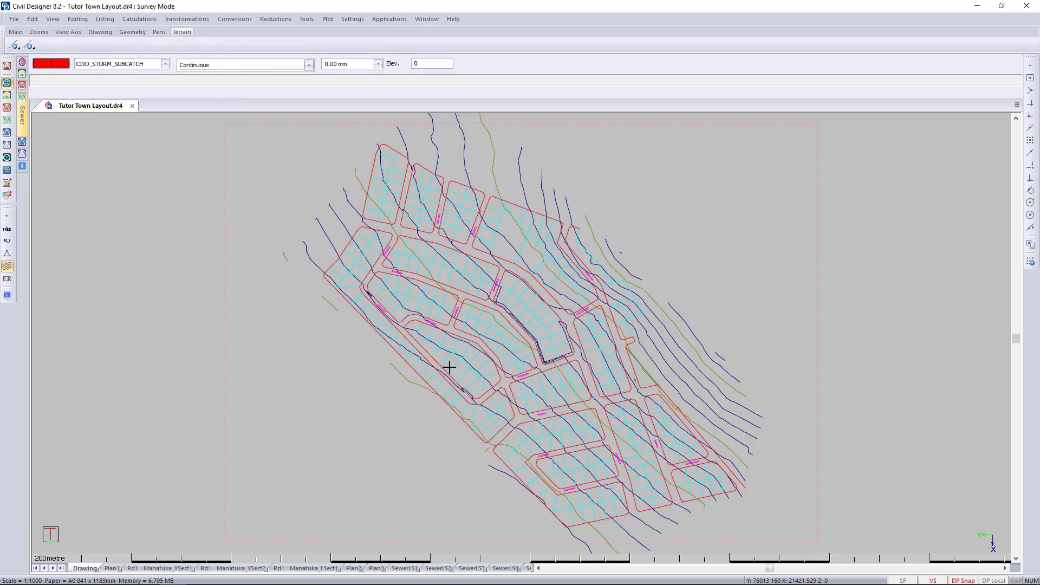
- Switch to Water Mode and review the File > Import options without importing anything
click(7, 145)
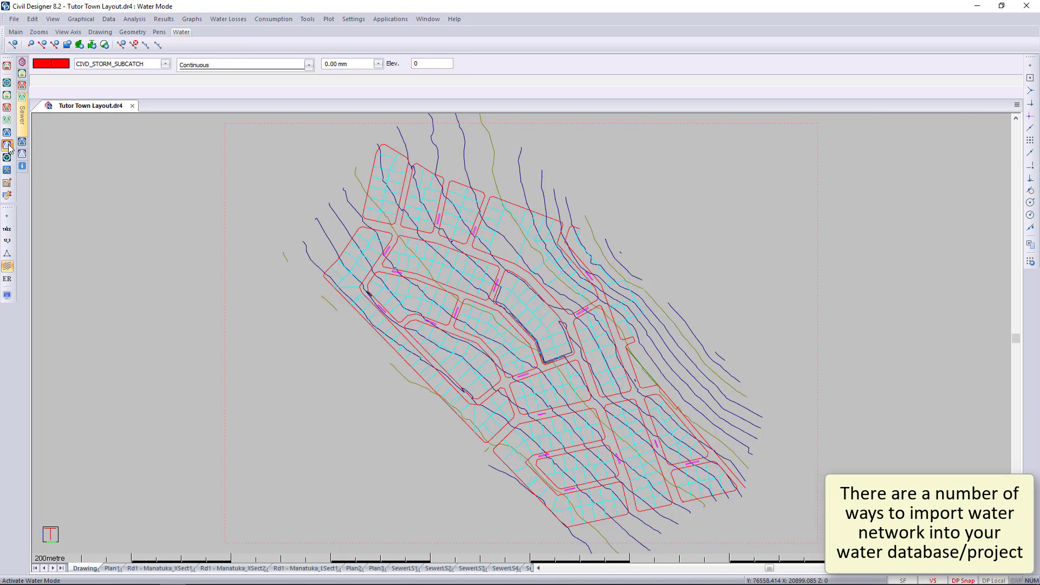
click(13, 20)
mouse_move(65, 198)
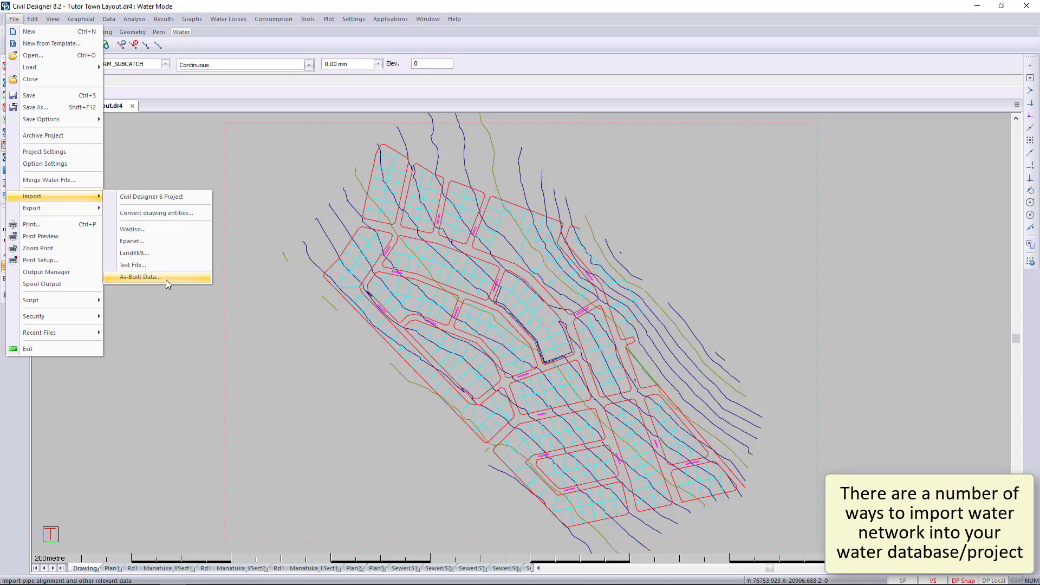
click(303, 357)
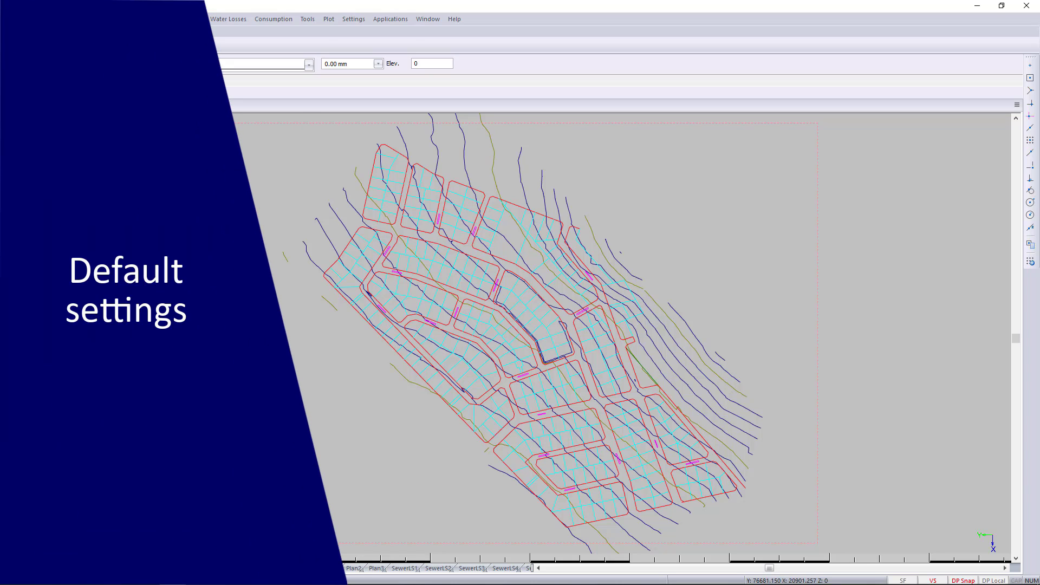
- Change the Minor Losses Coefficient in Settings > Pipe Defaults to 2
click(358, 19)
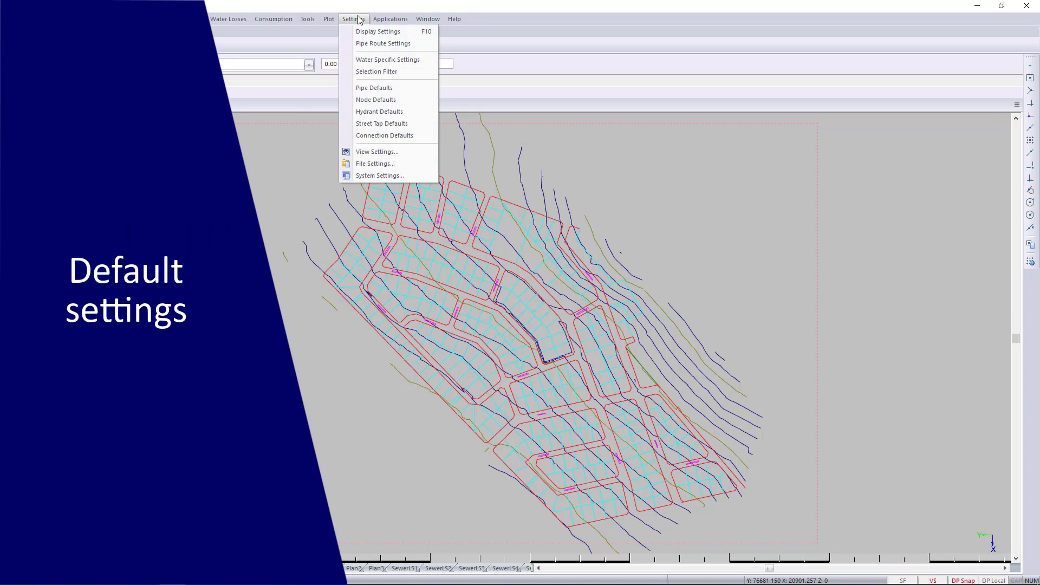
click(378, 89)
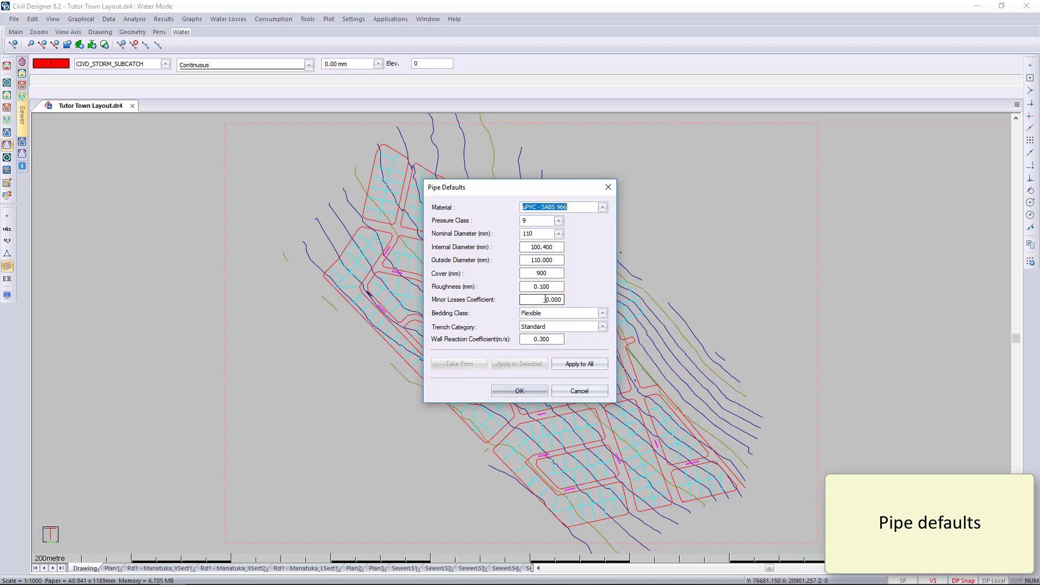
double_click(553, 300)
text(2)
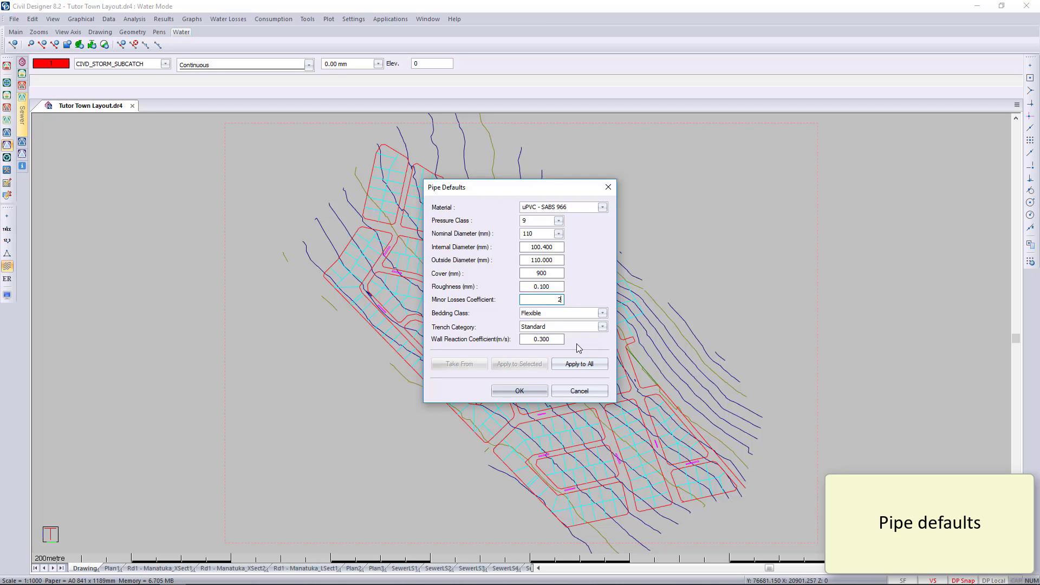
click(521, 391)
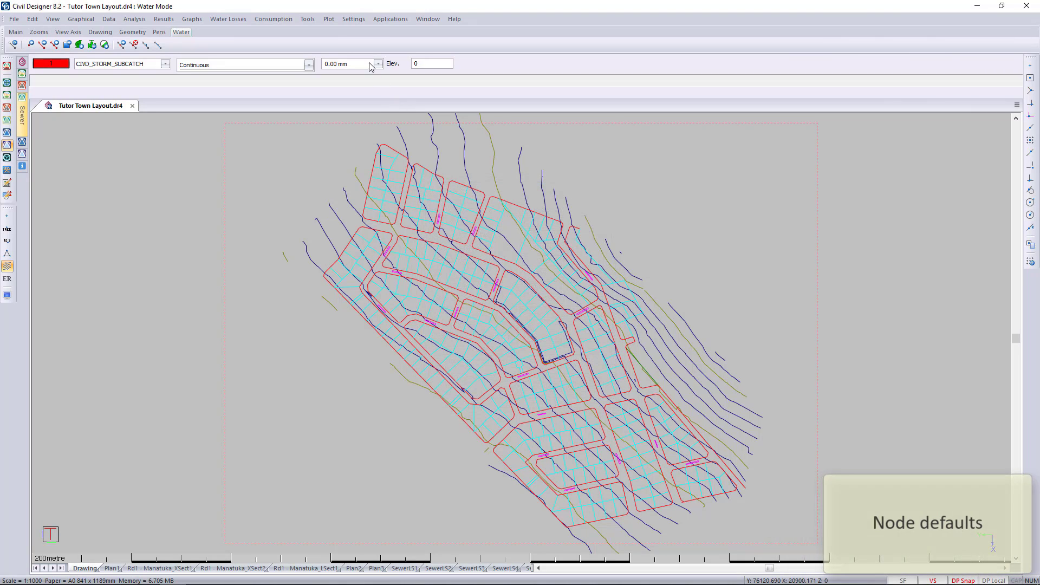
- Review the Node Defaults and accept them unchanged
click(358, 21)
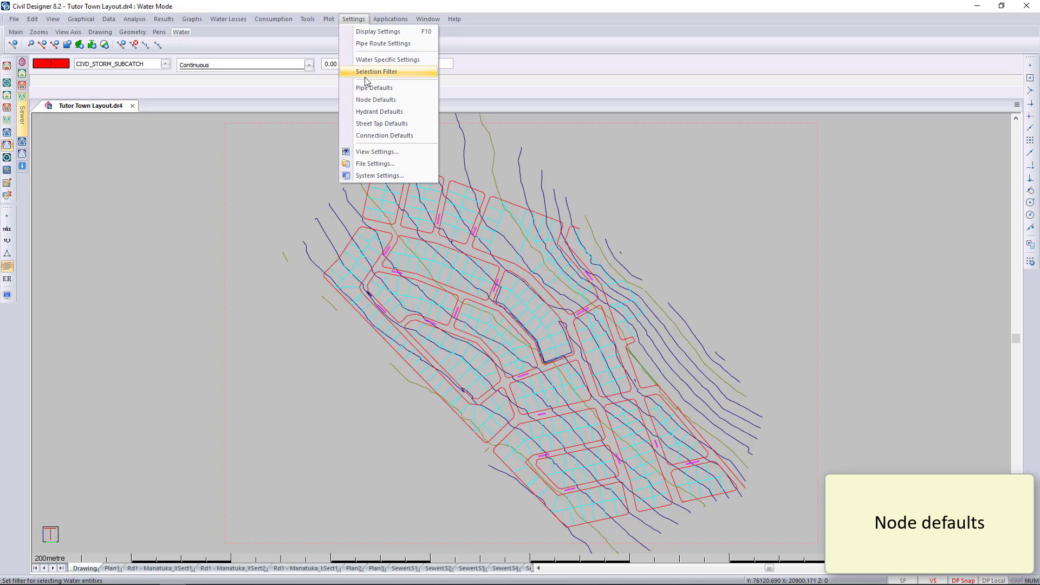
click(374, 99)
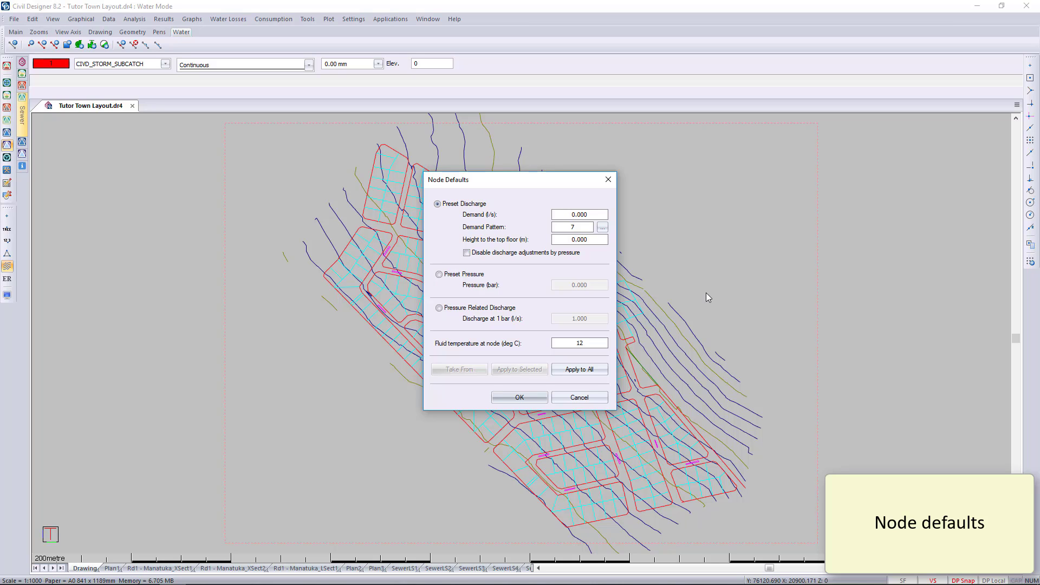
click(540, 402)
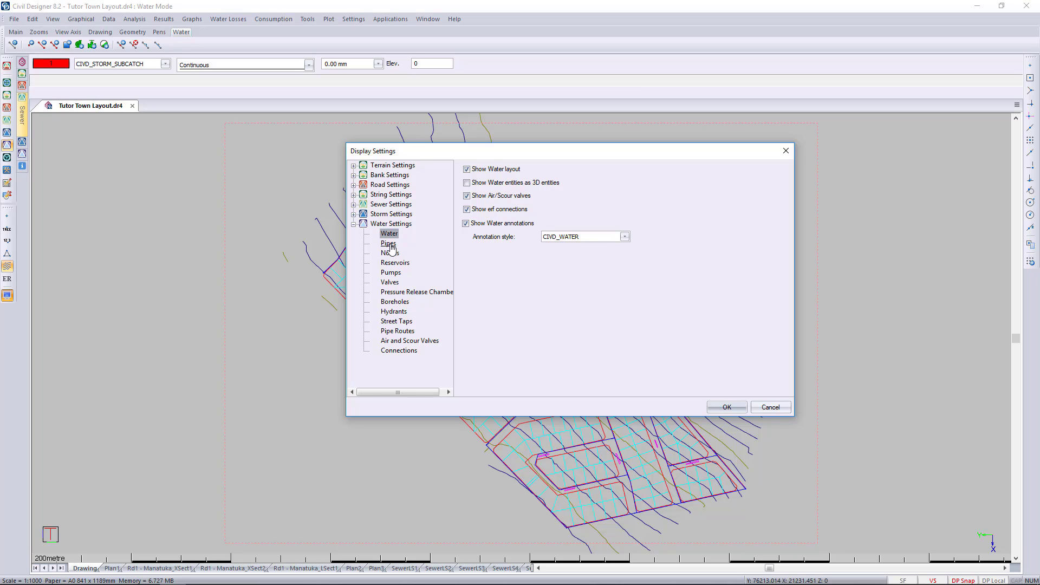
- Label pipes with diameter in mm above and flow rate (Q) below
click(389, 245)
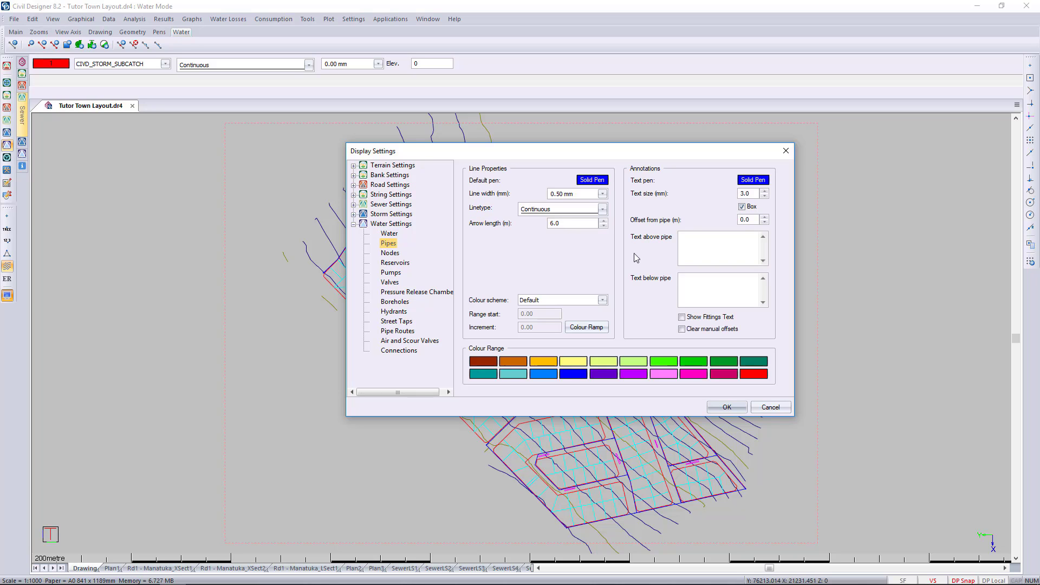
click(702, 247)
text(D:)
right_click(728, 241)
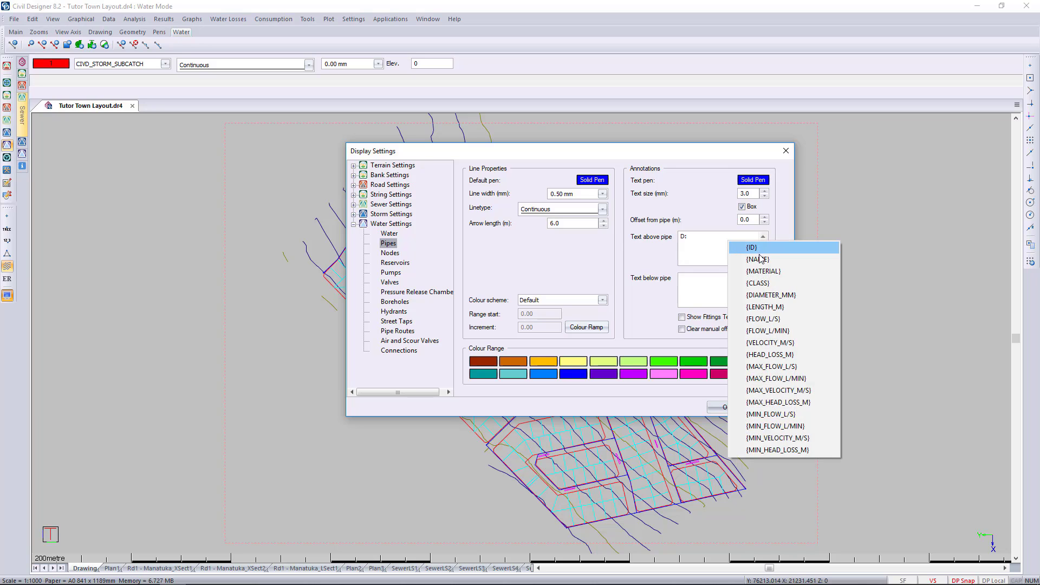
click(759, 296)
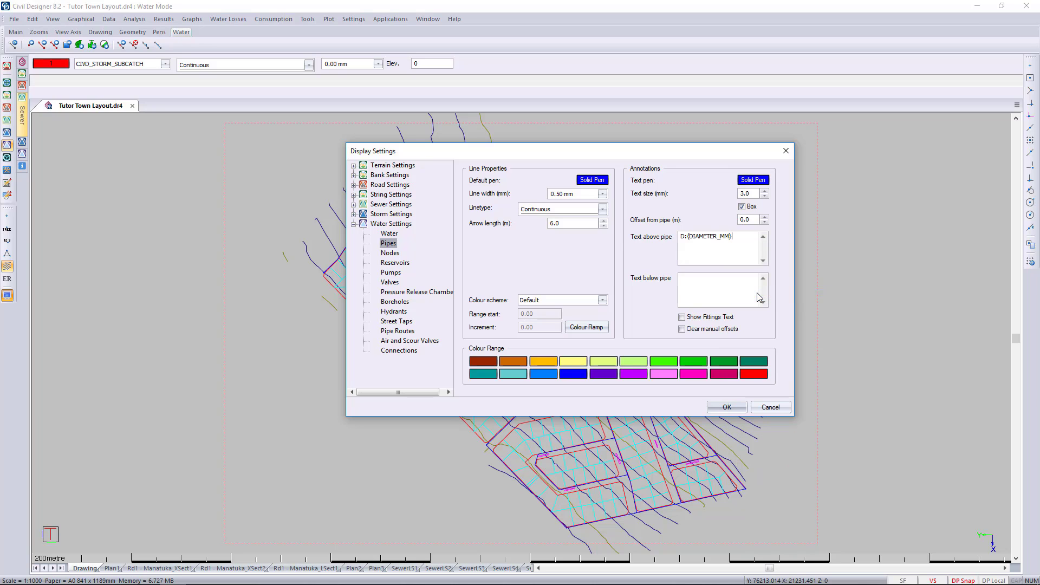
text(mm)
text(Q:)
right_click(707, 282)
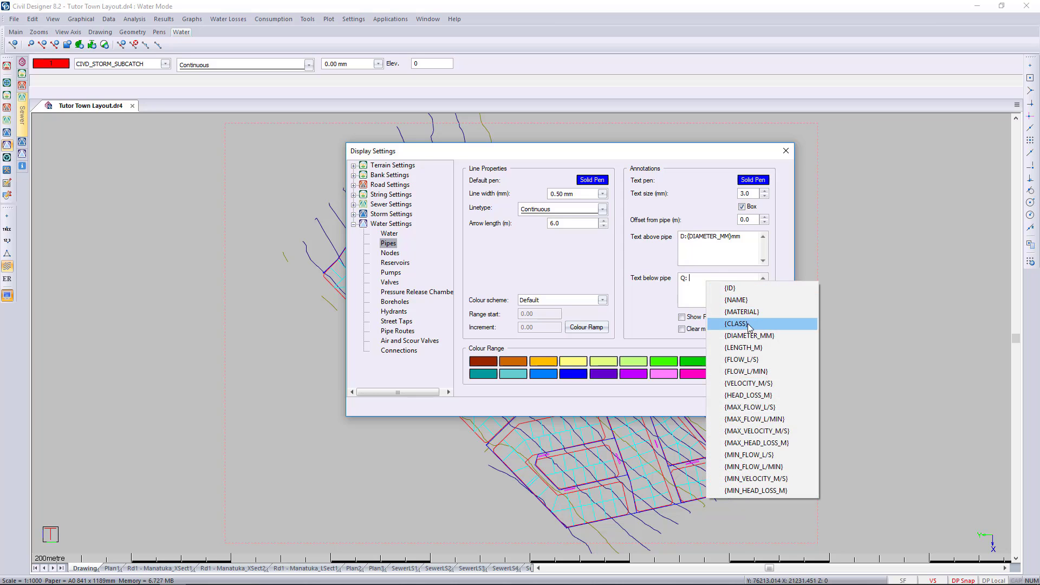
click(742, 360)
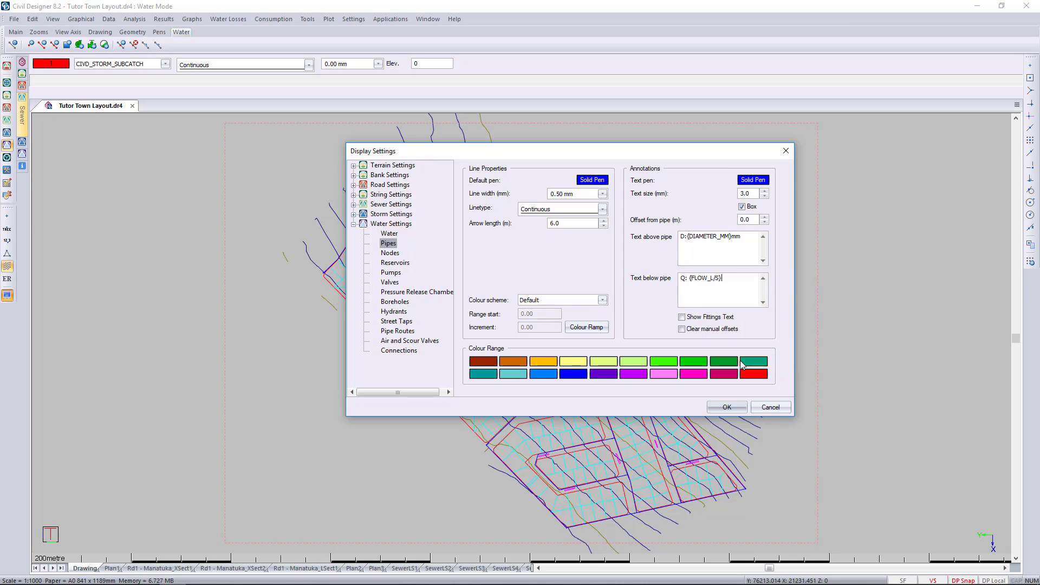
text(/s)
click(727, 408)
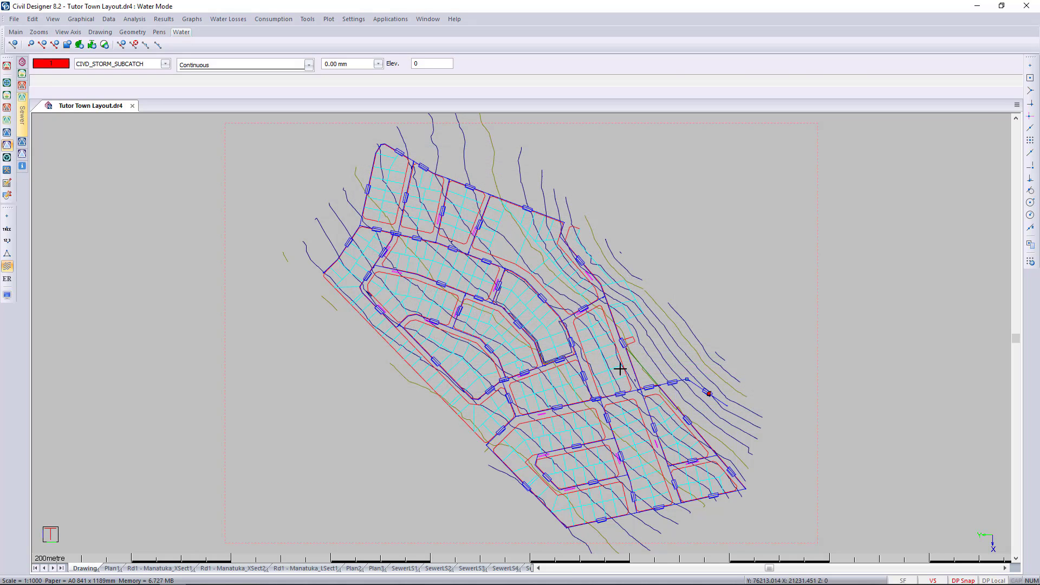
- Remove the box around the pipe labels
scroll(524, 324, up, 5)
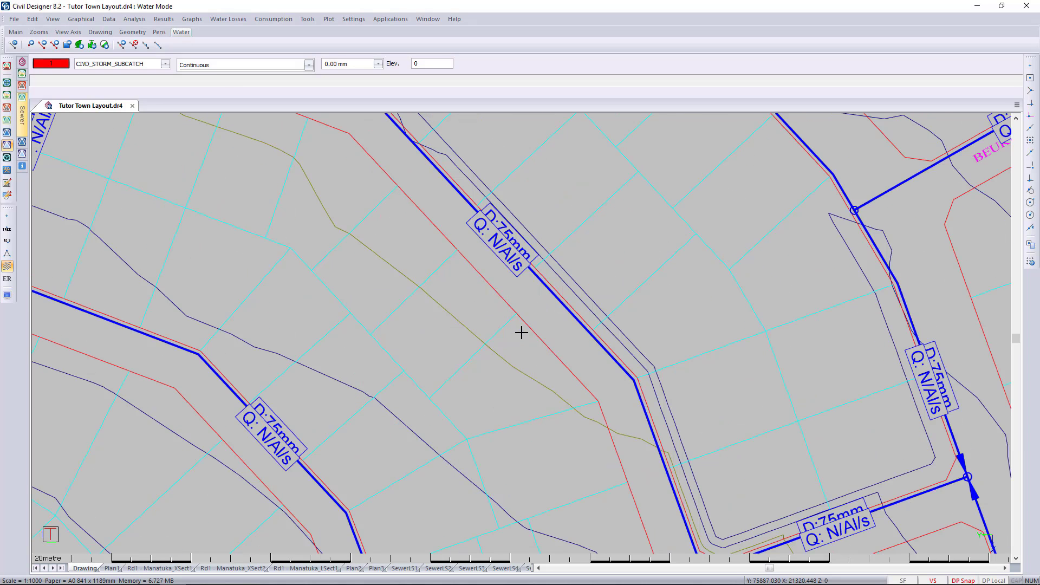
scroll(524, 324, up, 2)
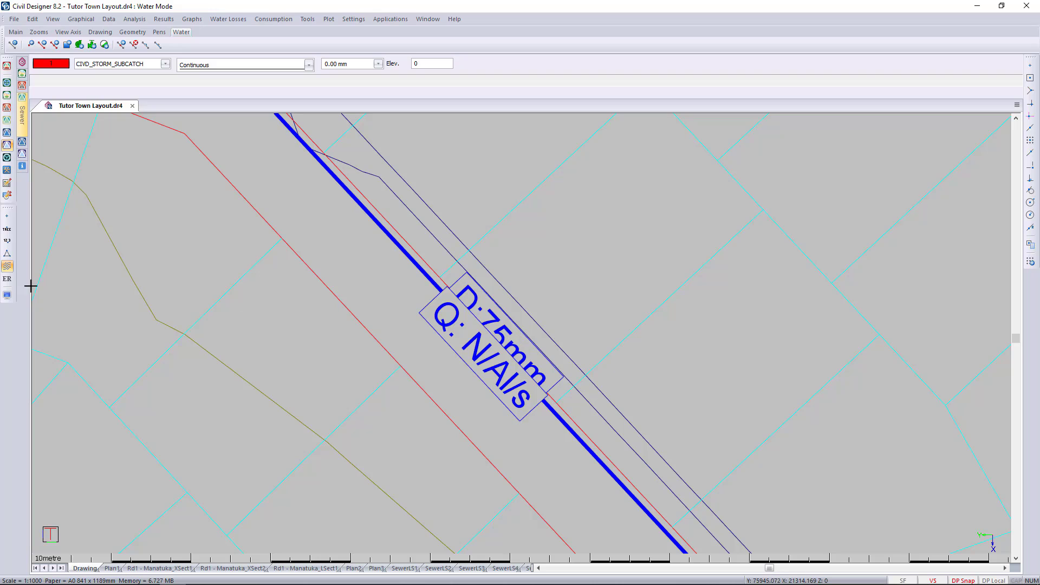
click(7, 296)
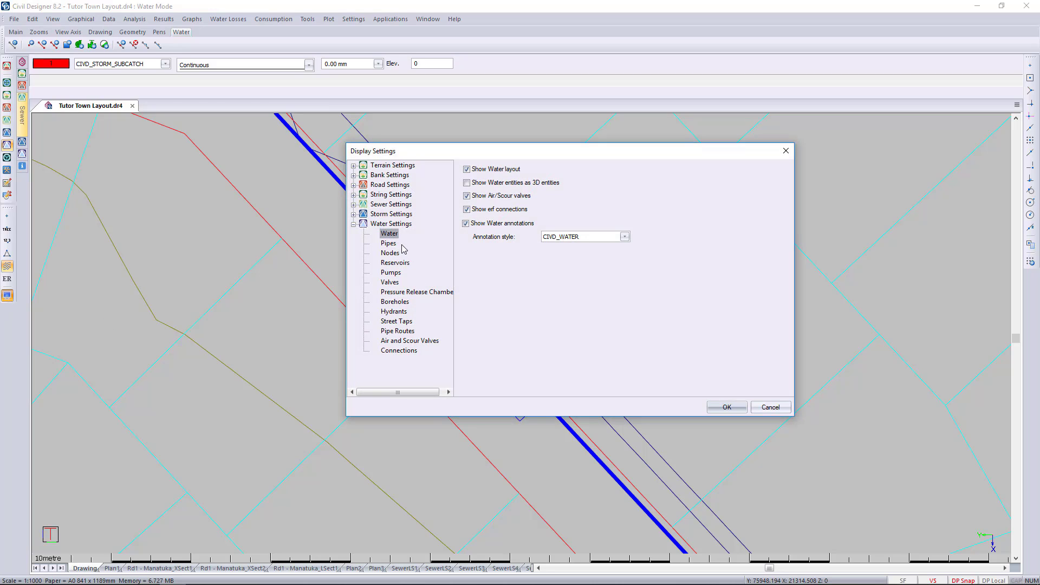
click(401, 245)
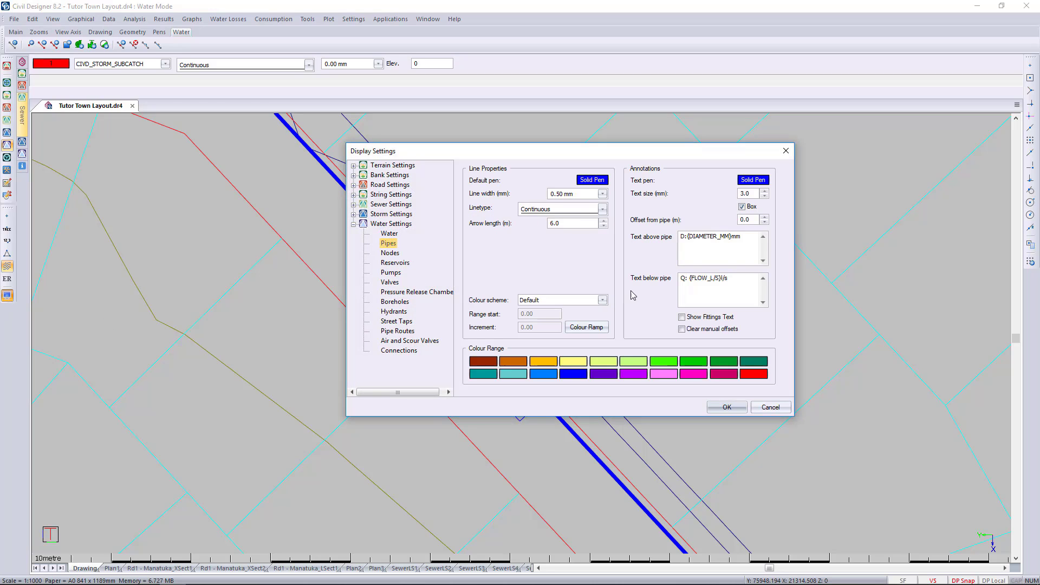
click(742, 208)
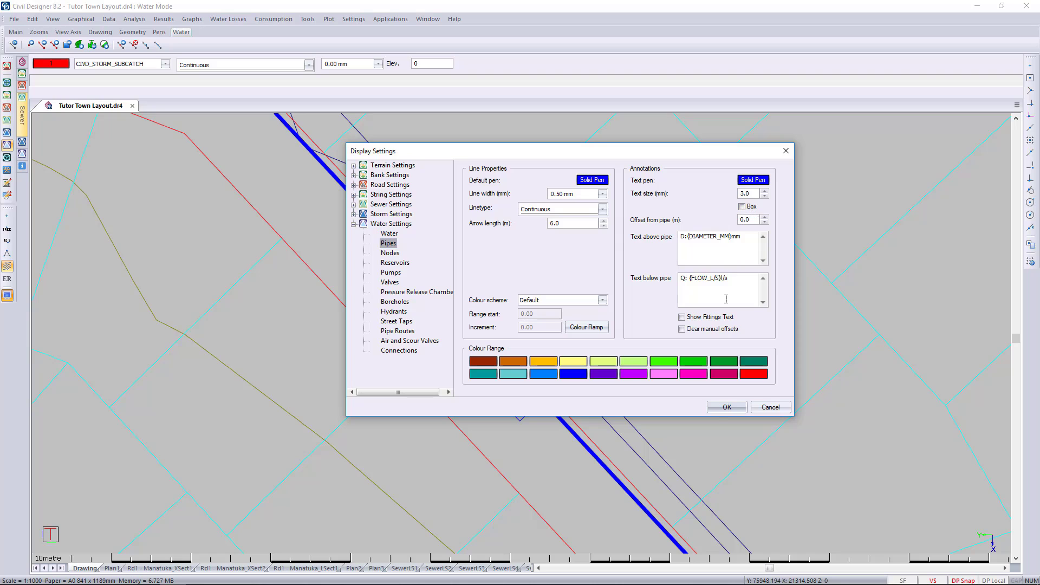
click(725, 408)
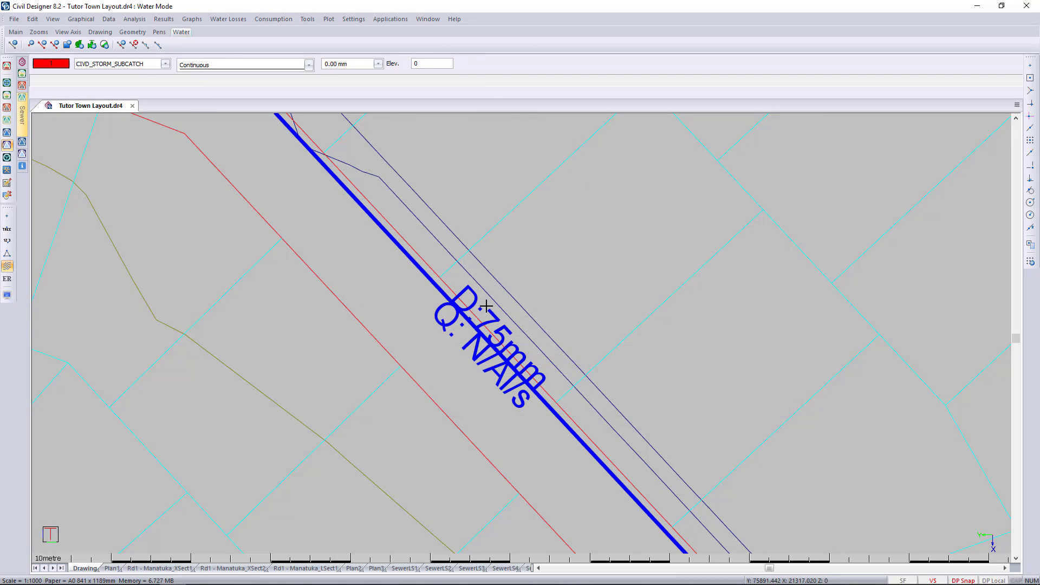
- Raise the pipe label offset to 0.2 so labels sit clear of the pipes
click(7, 295)
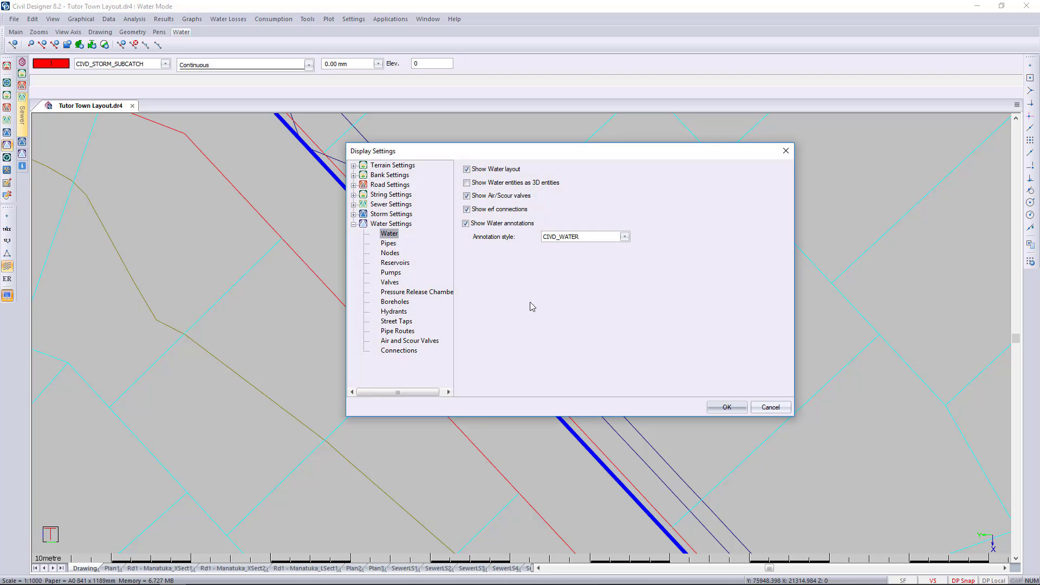
click(388, 244)
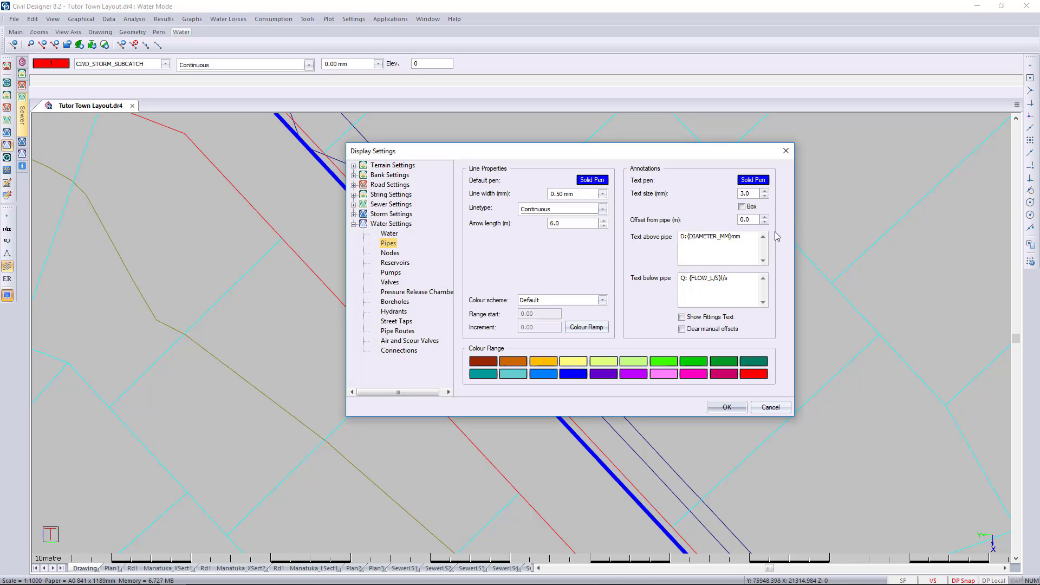
click(765, 217)
click(764, 216)
click(764, 217)
click(727, 407)
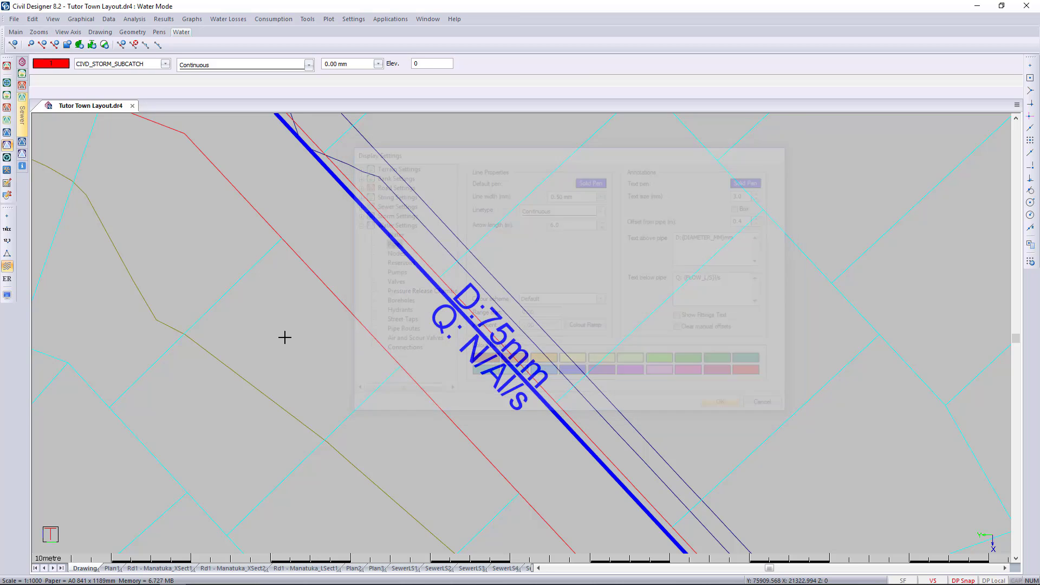
scroll(524, 360, down, 3)
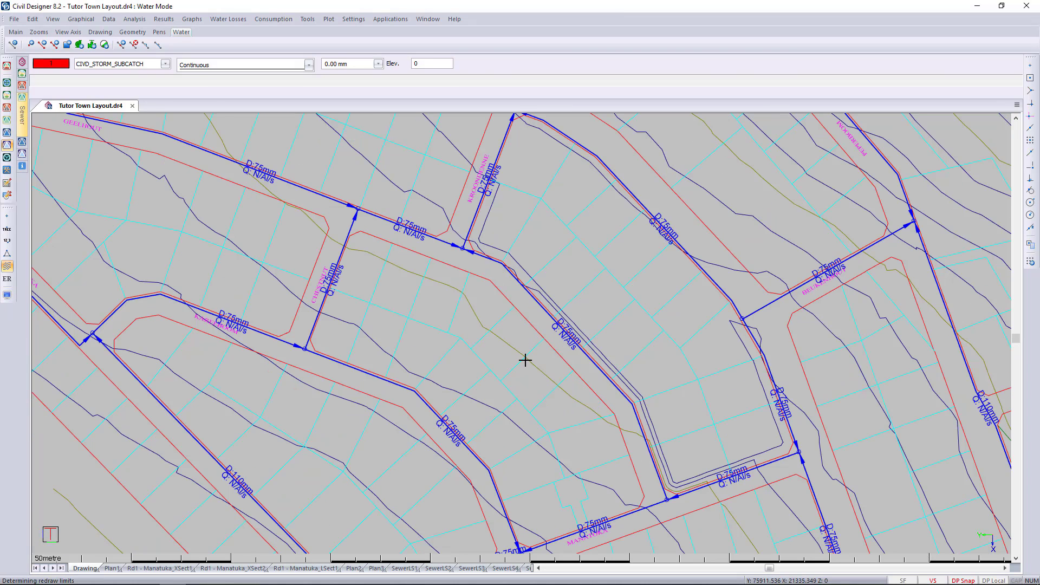
scroll(525, 359, down, 4)
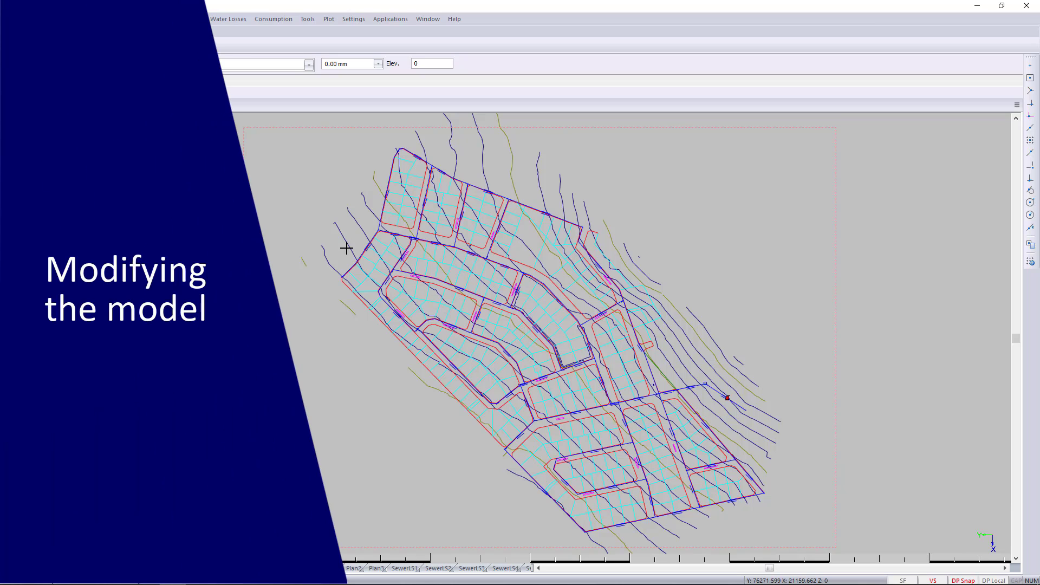
click(108, 19)
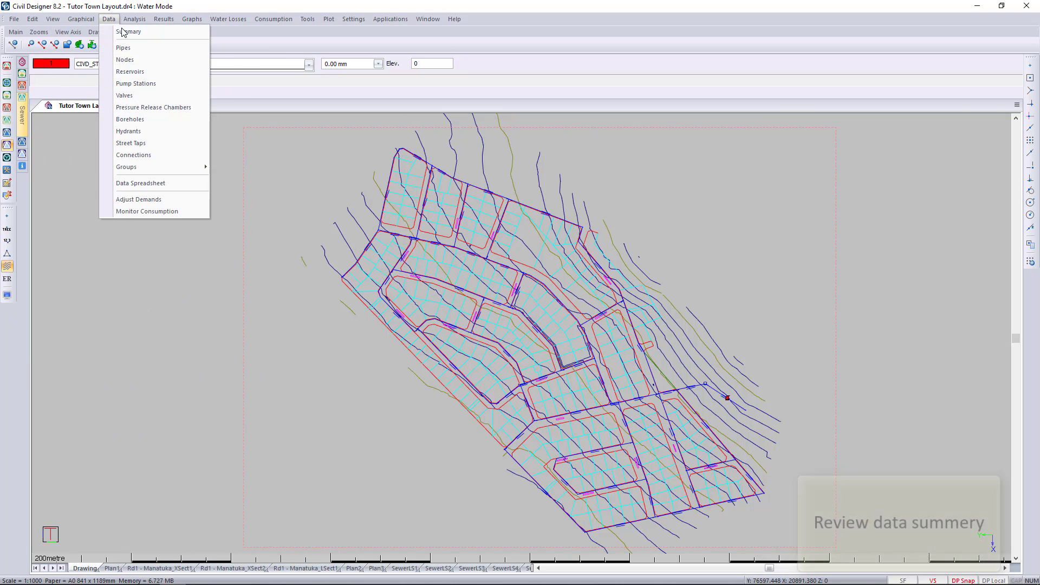
click(136, 52)
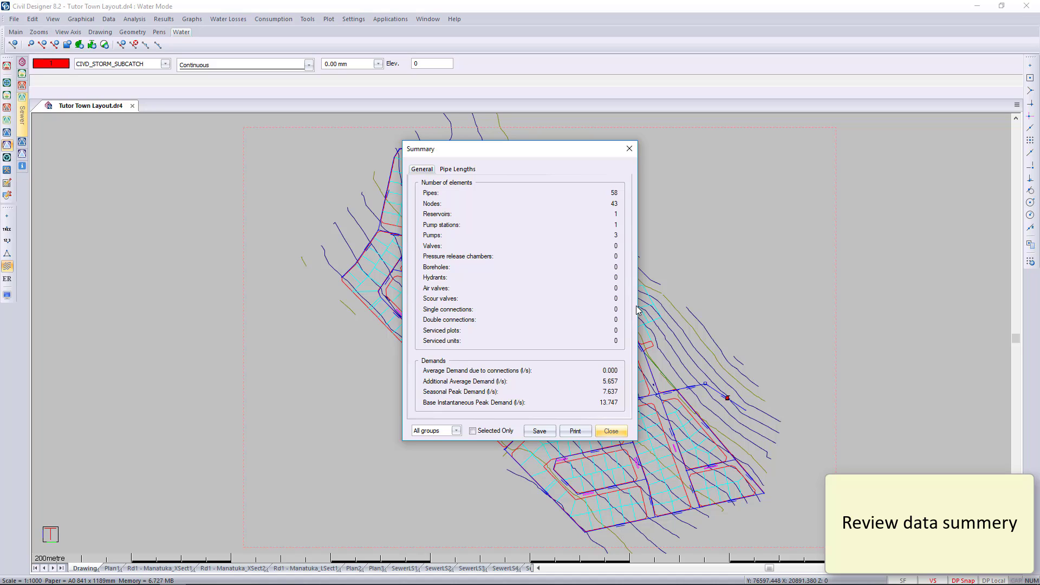
click(467, 169)
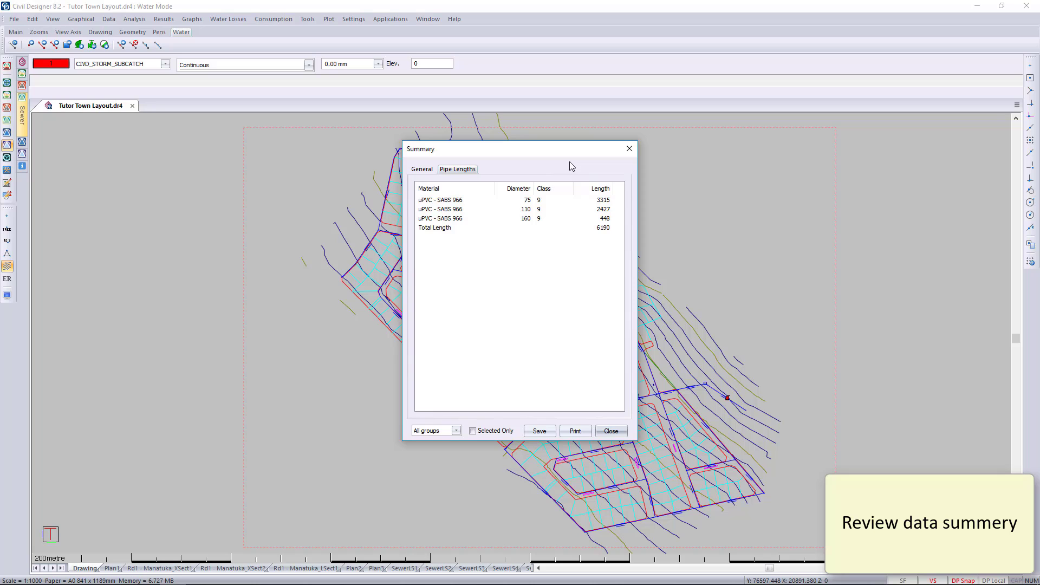
click(611, 431)
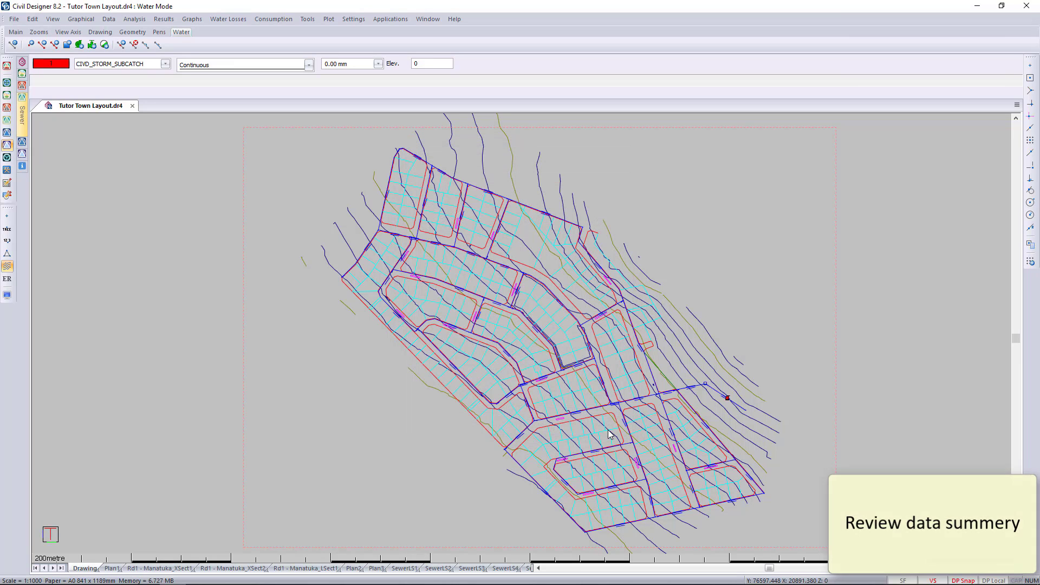
- Find node 72 in the Nodes data records and locate it in the drawing
click(109, 20)
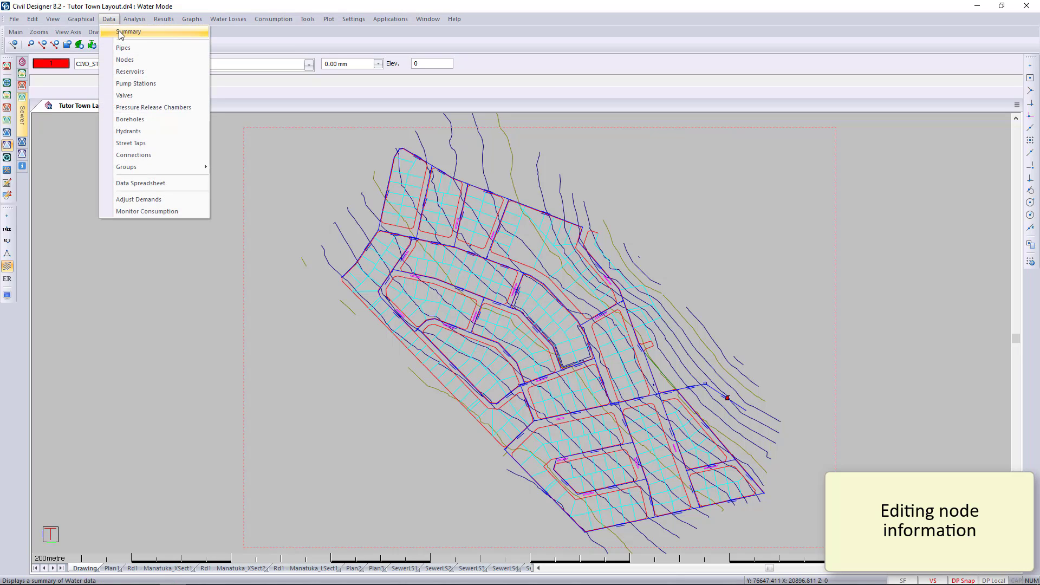
click(141, 60)
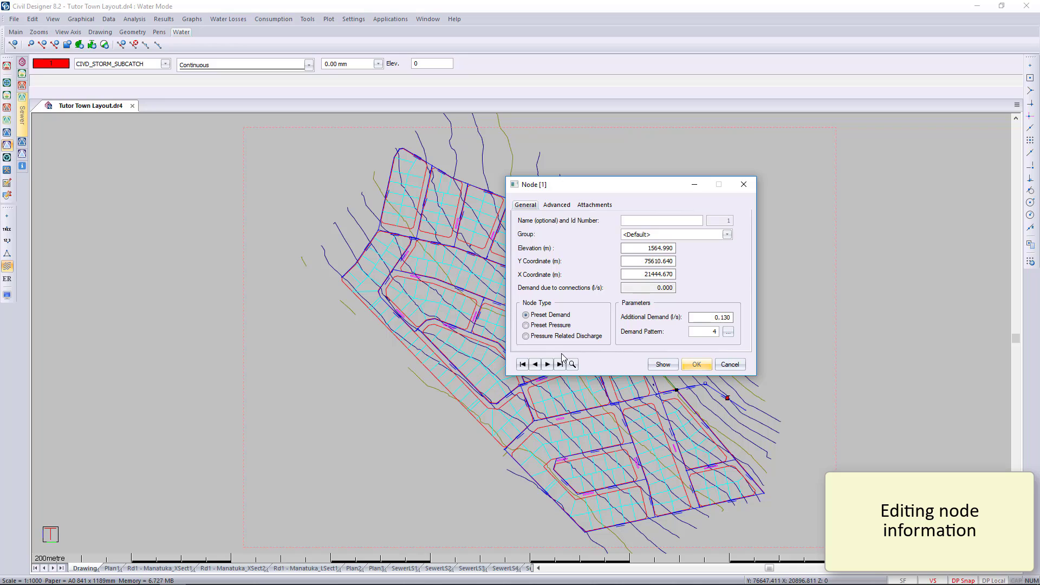
click(572, 364)
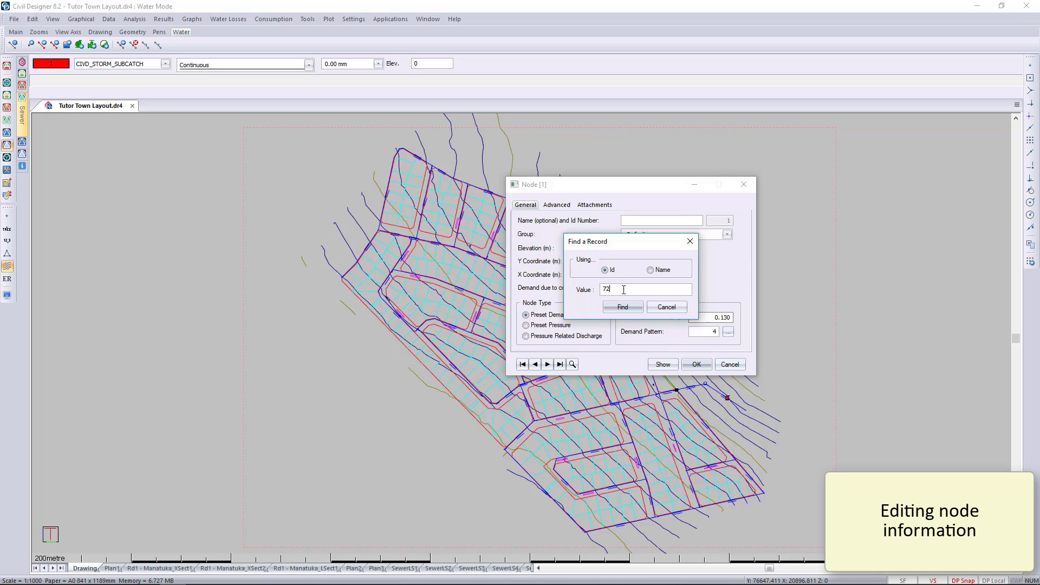
text(72)
click(614, 307)
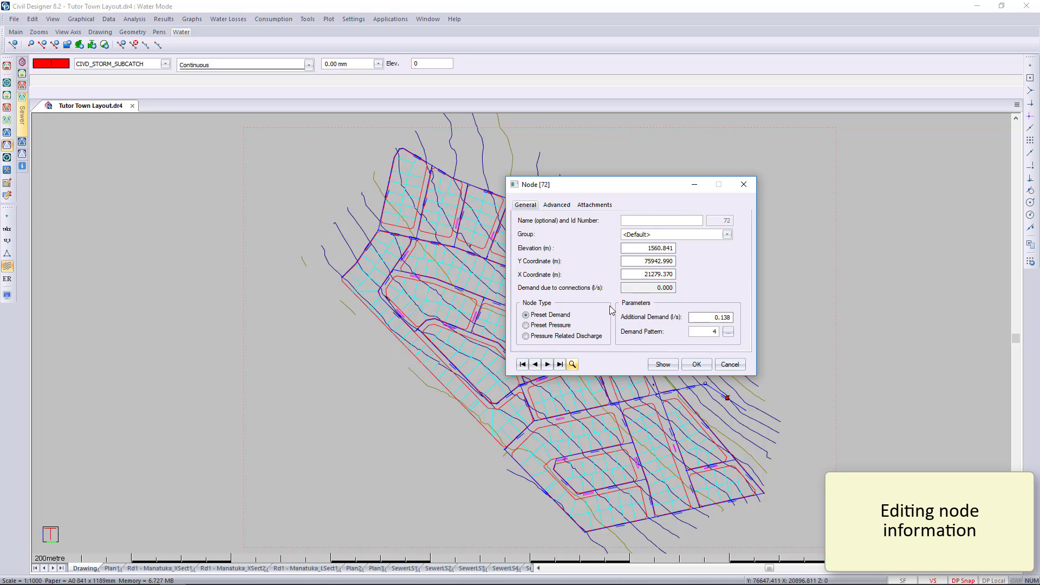
click(662, 364)
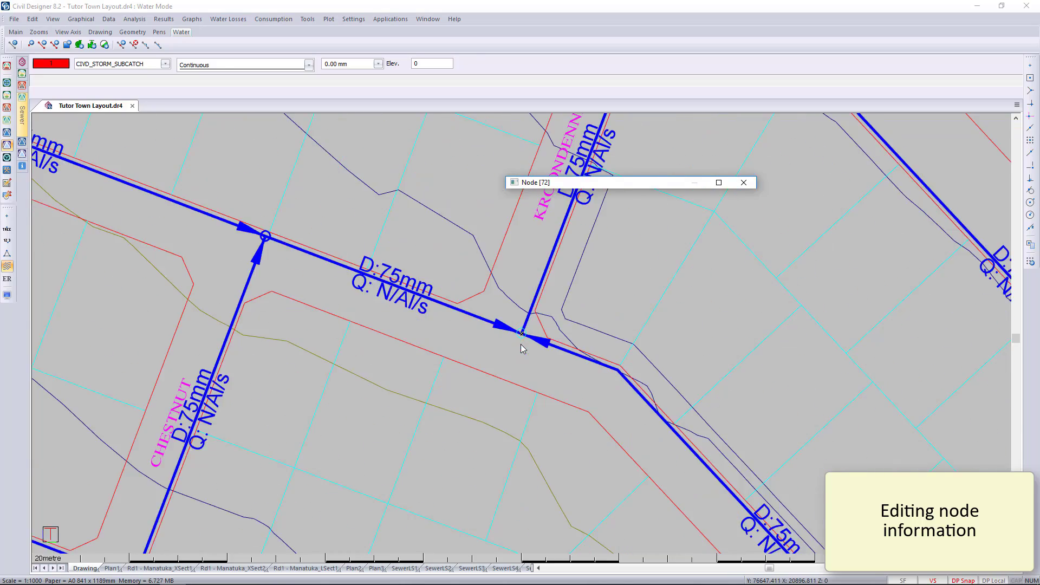
click(719, 183)
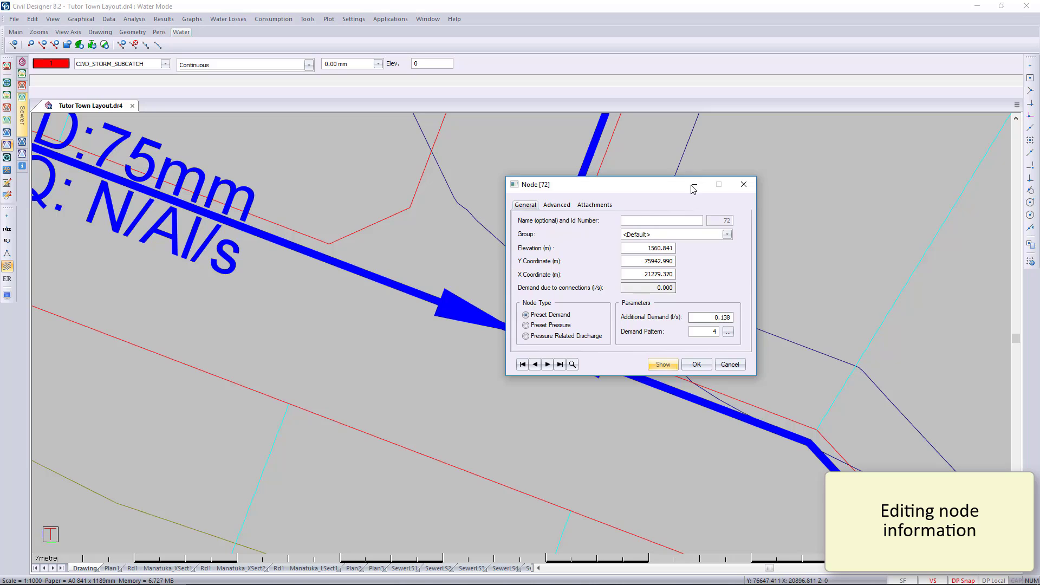
- Set node 72's type to Preset Pressure with parameter -2.5 and save
click(567, 325)
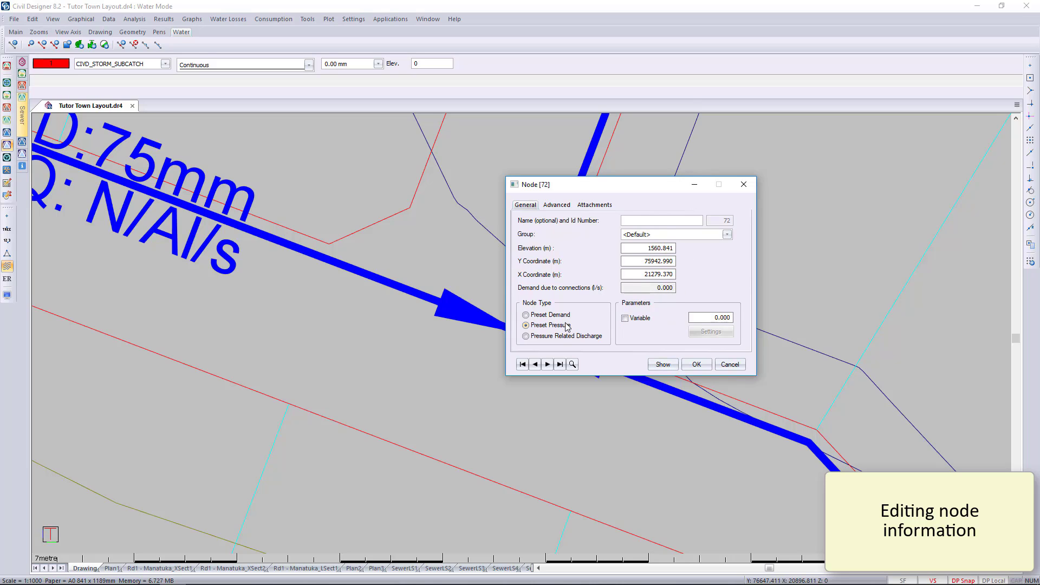
double_click(723, 318)
text(-2.5)
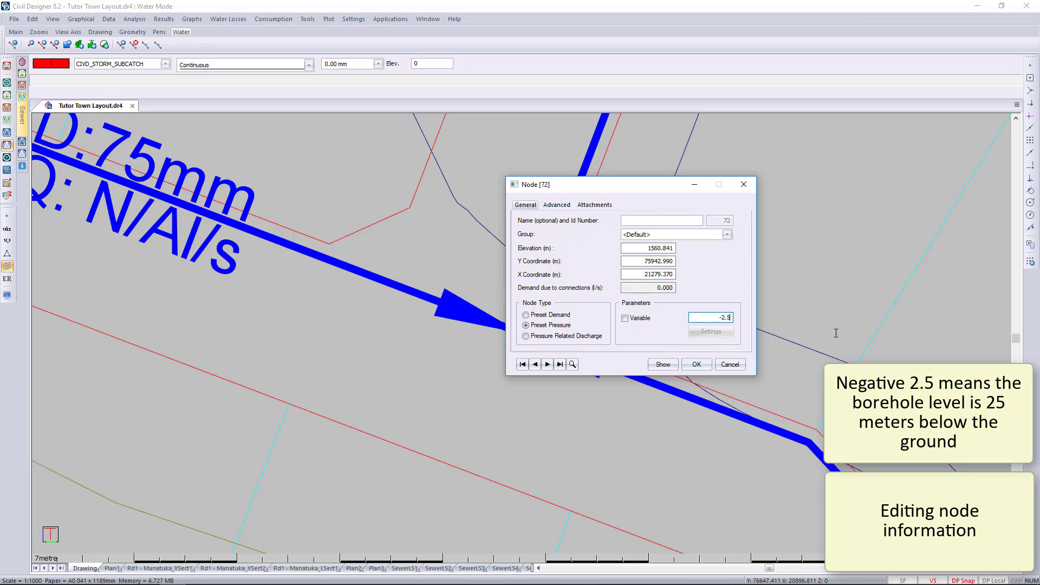
click(698, 365)
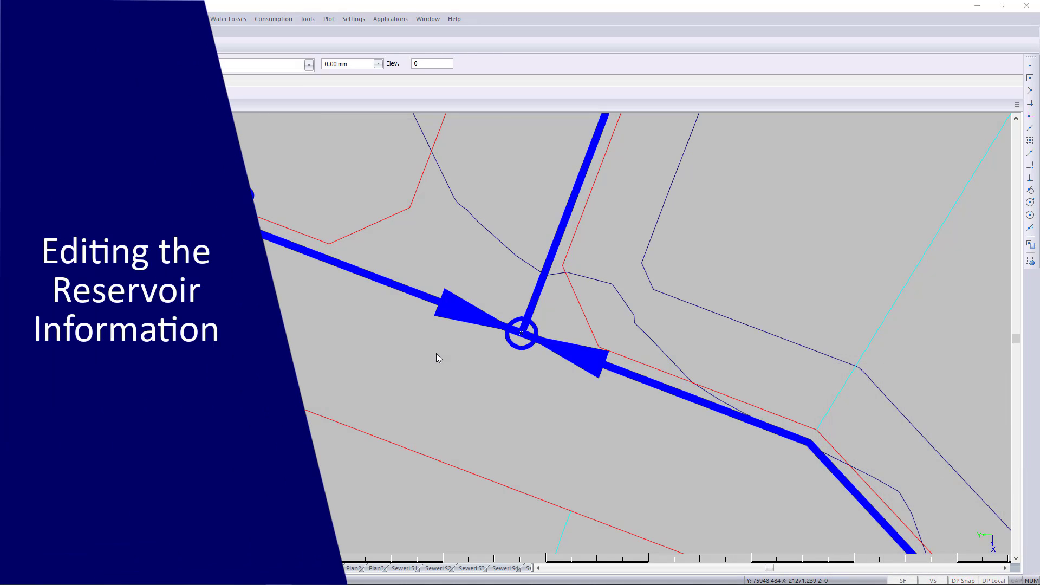
- Review reservoir 1's levels and its 146.2 mm, 6.5 m inlet pipe 86, then close the record
scroll(436, 353, down, 10)
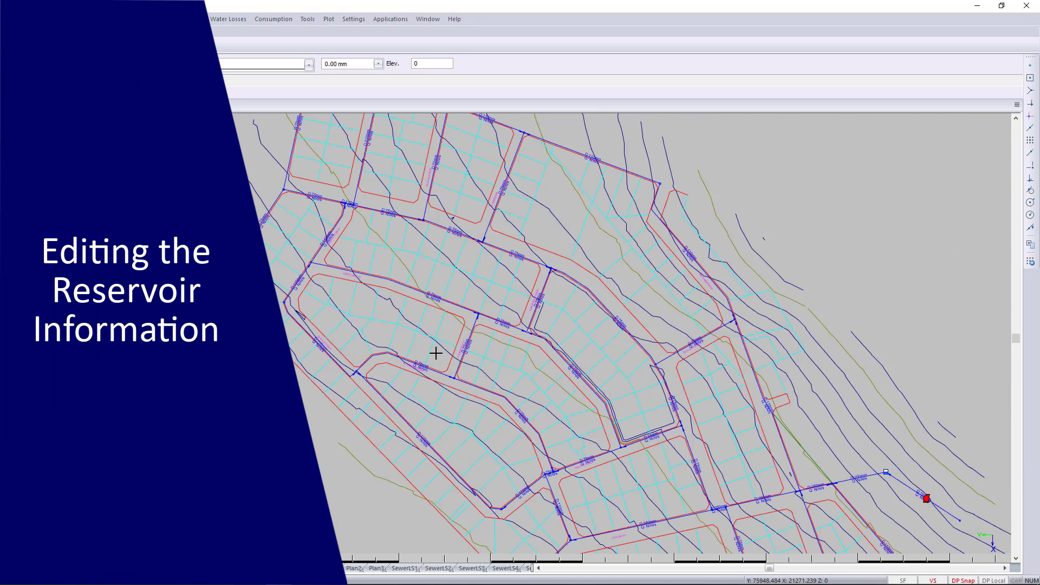
scroll(436, 354, down, 5)
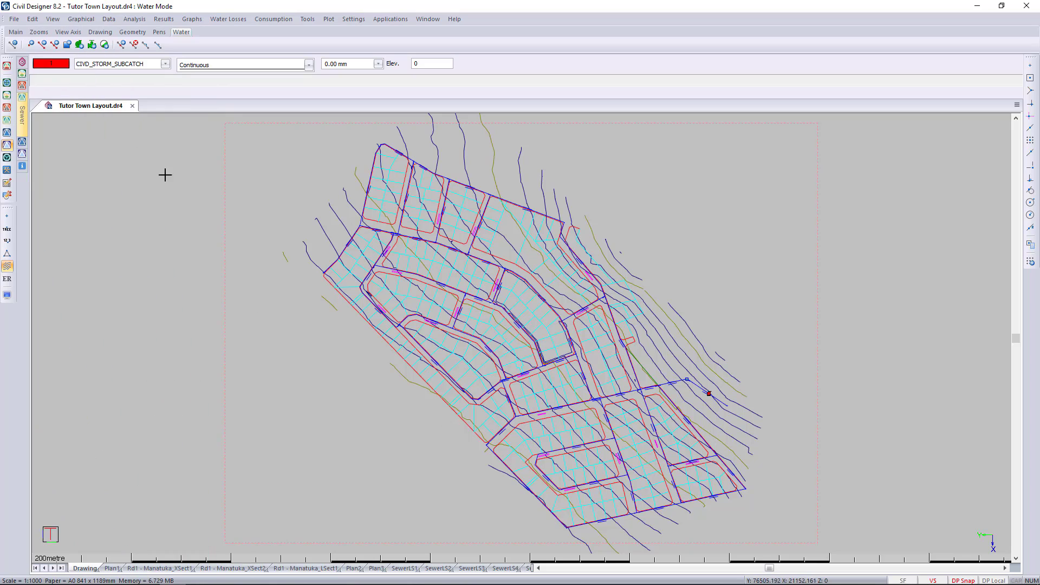
click(109, 19)
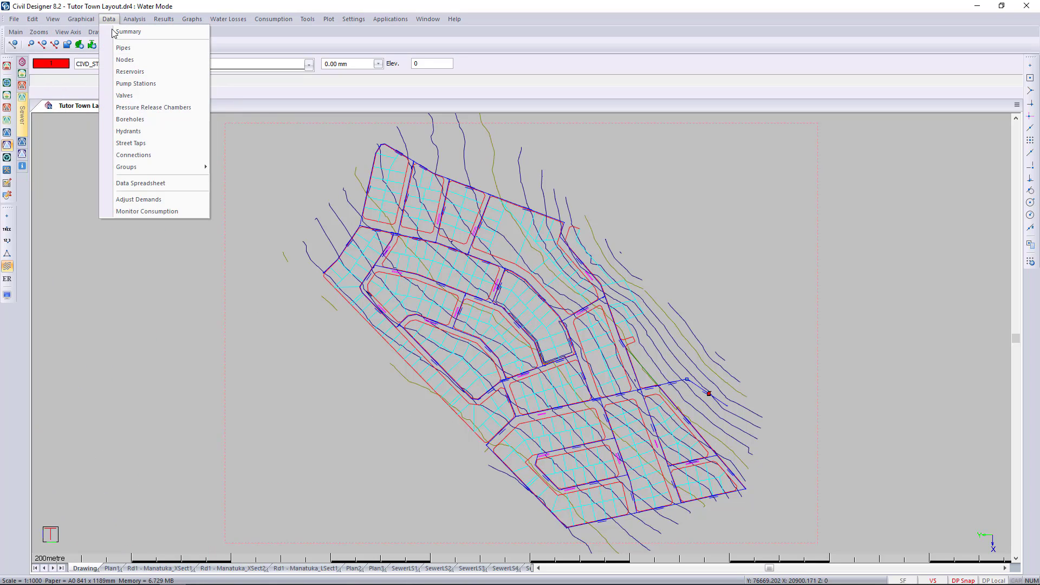
click(124, 72)
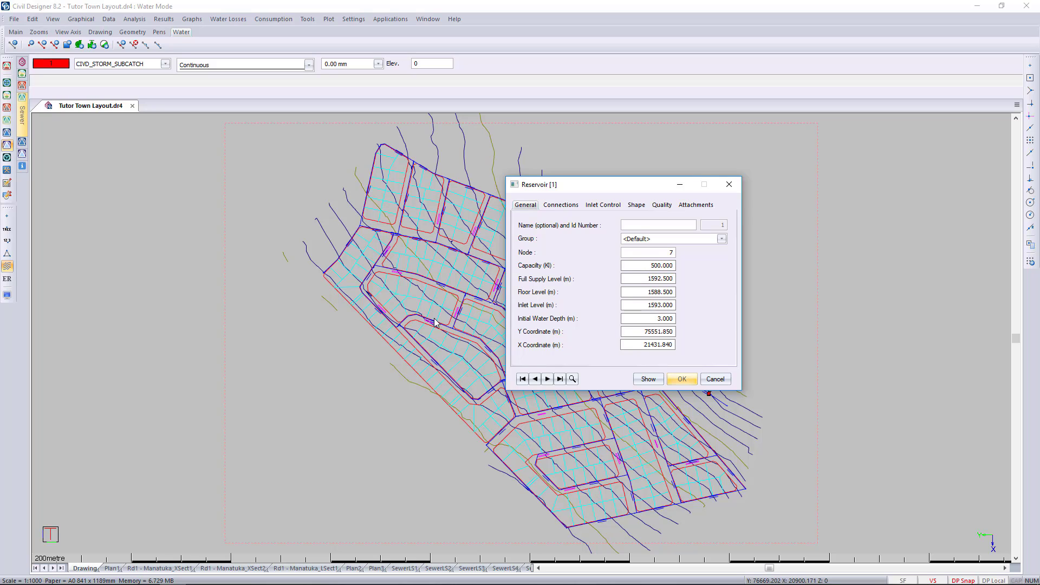
click(573, 208)
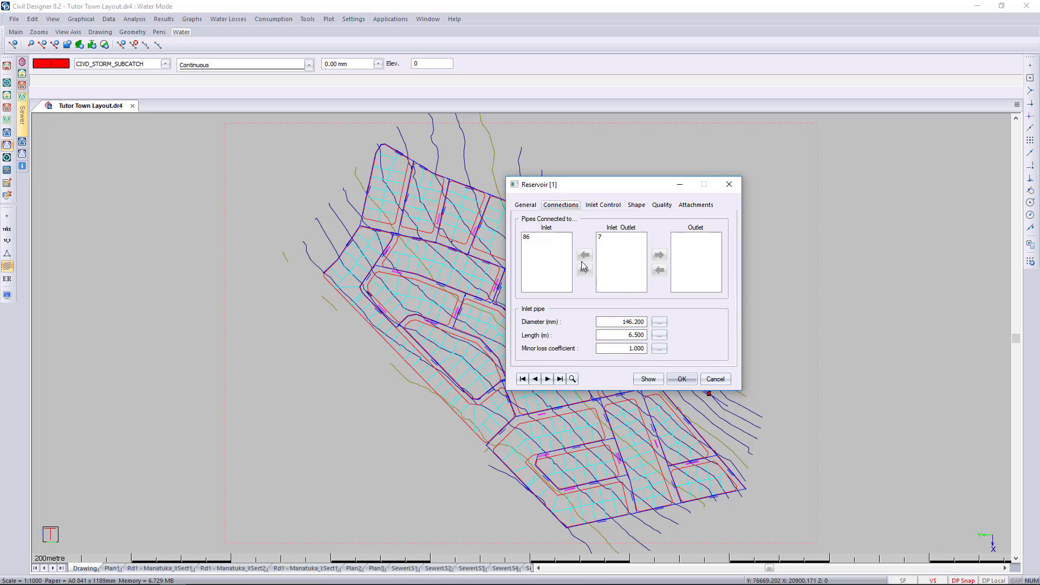
click(683, 380)
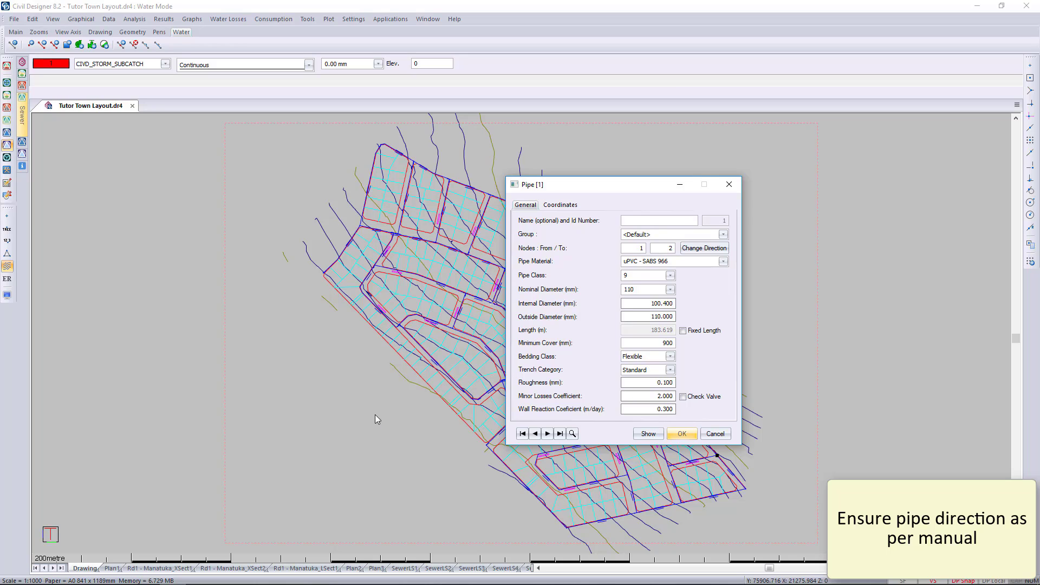
- Look up pipe 86 by id and confirm it runs from node 73 to node 7
click(572, 434)
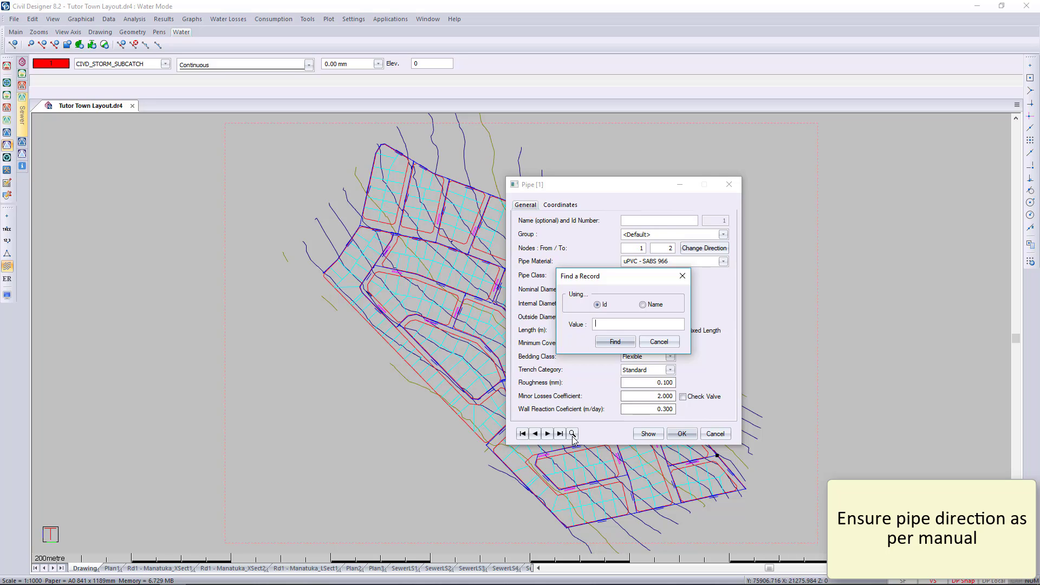
text(86)
click(613, 343)
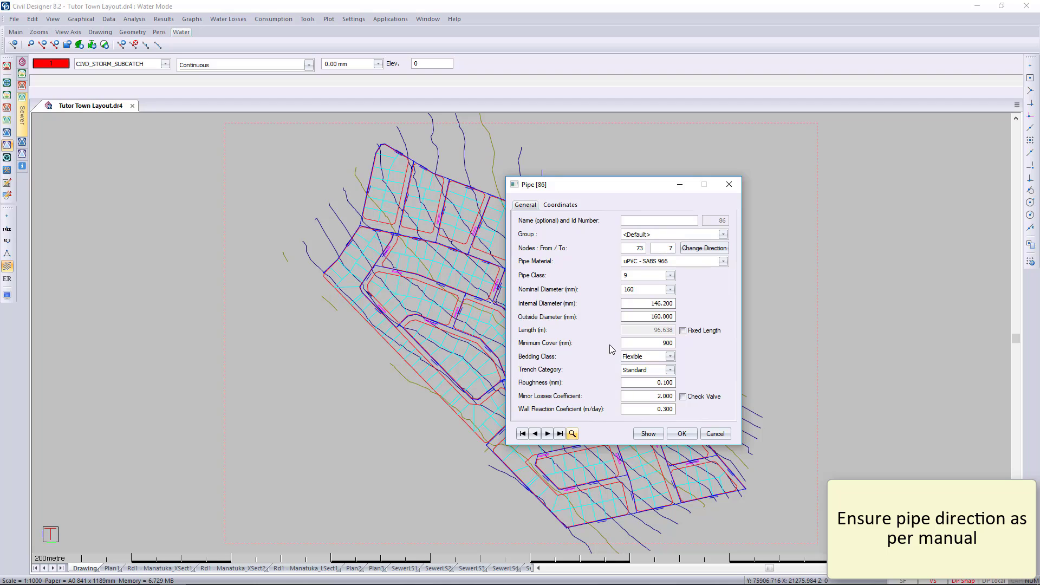
click(682, 433)
click(81, 19)
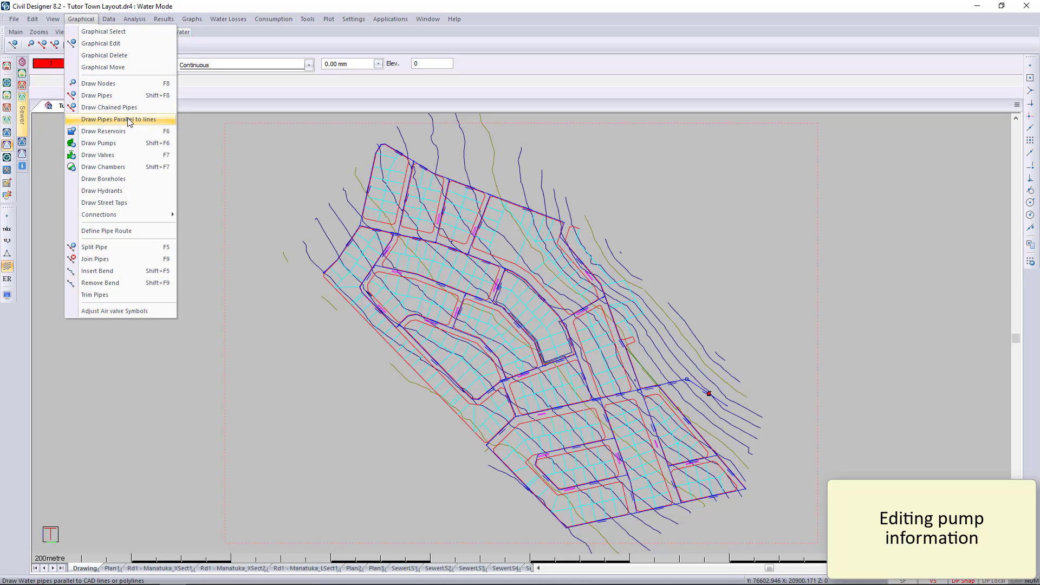
- Open pump station 1 on pipe 86 and apply a catalogue pump's data to it
click(135, 44)
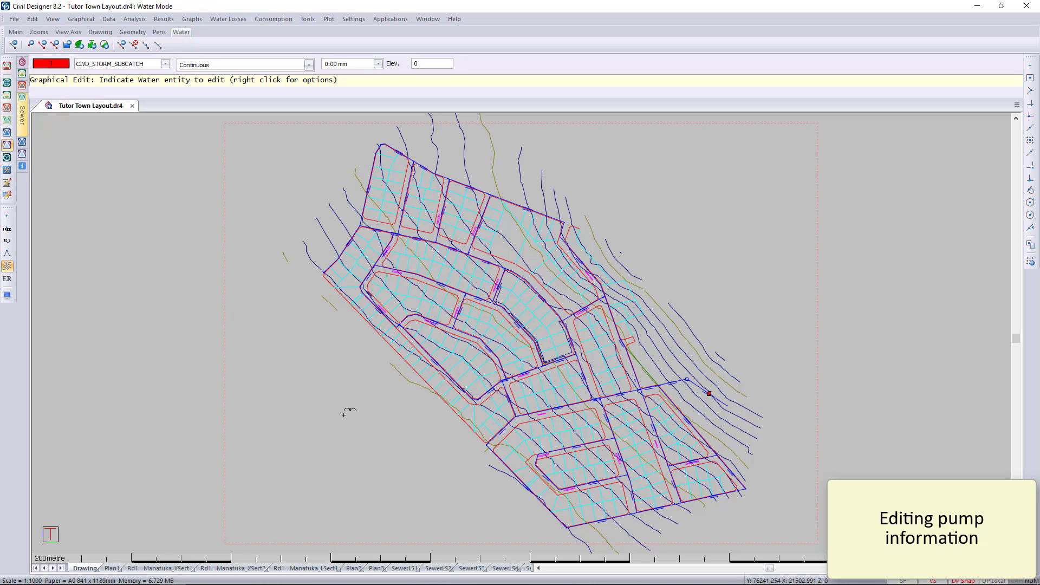
scroll(707, 393, up, 5)
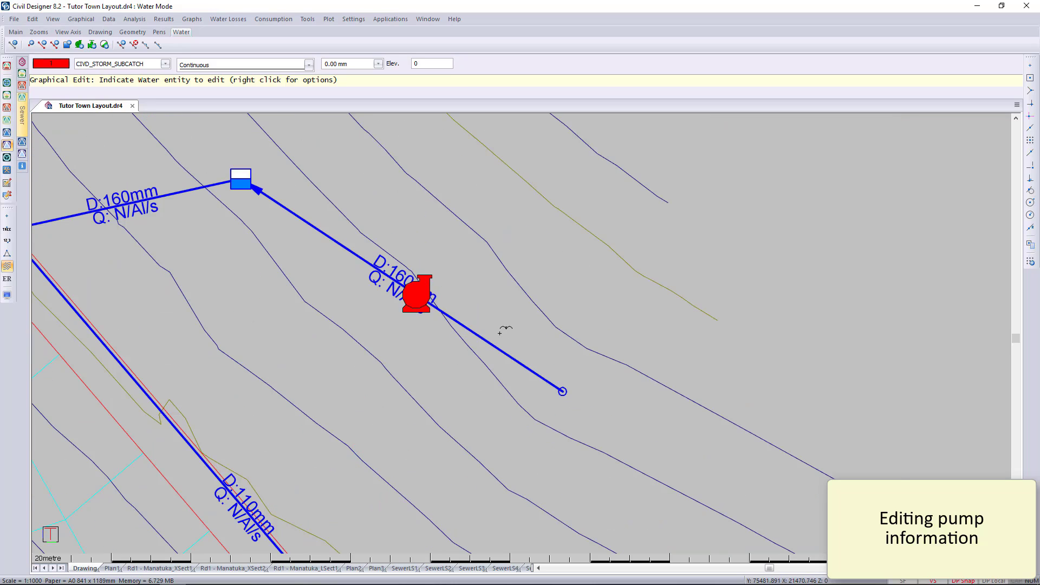
click(415, 295)
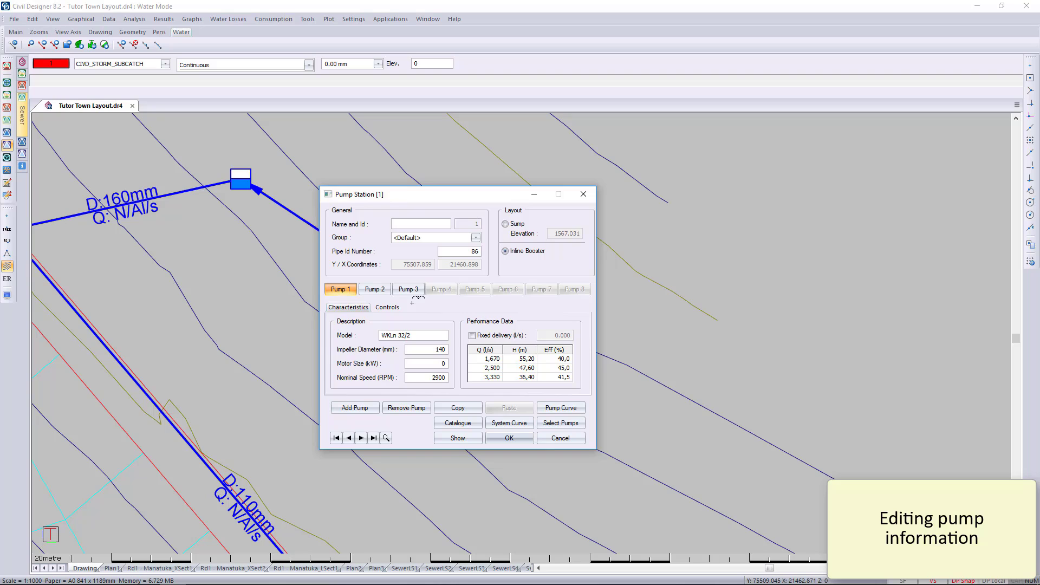
click(471, 428)
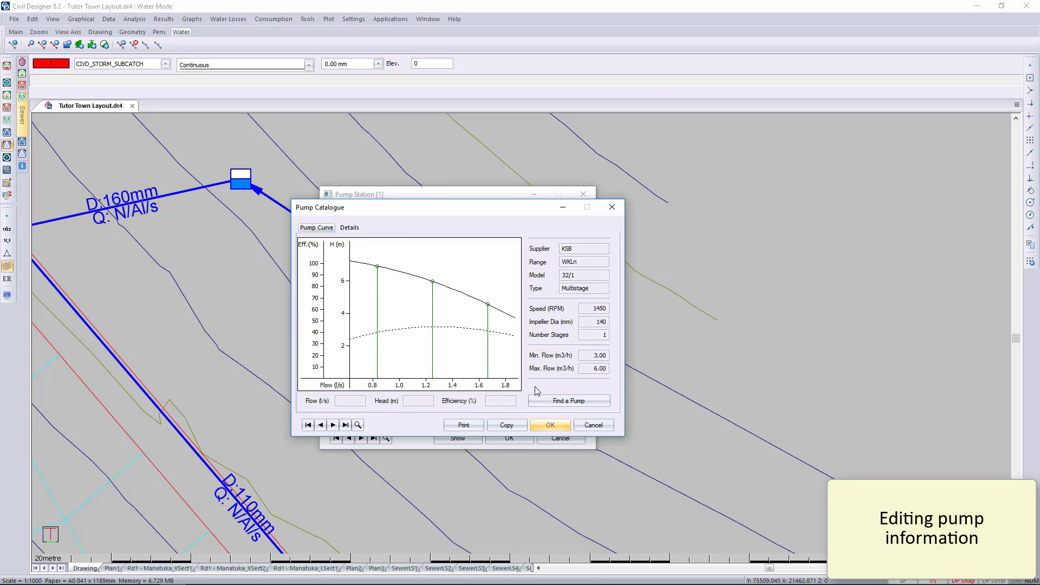
click(515, 426)
click(550, 428)
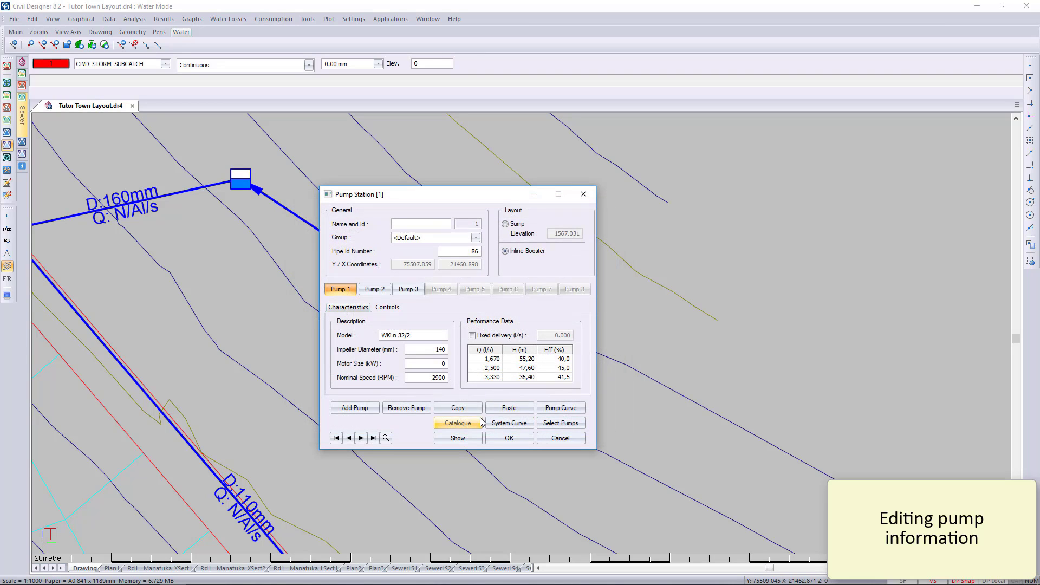
click(520, 411)
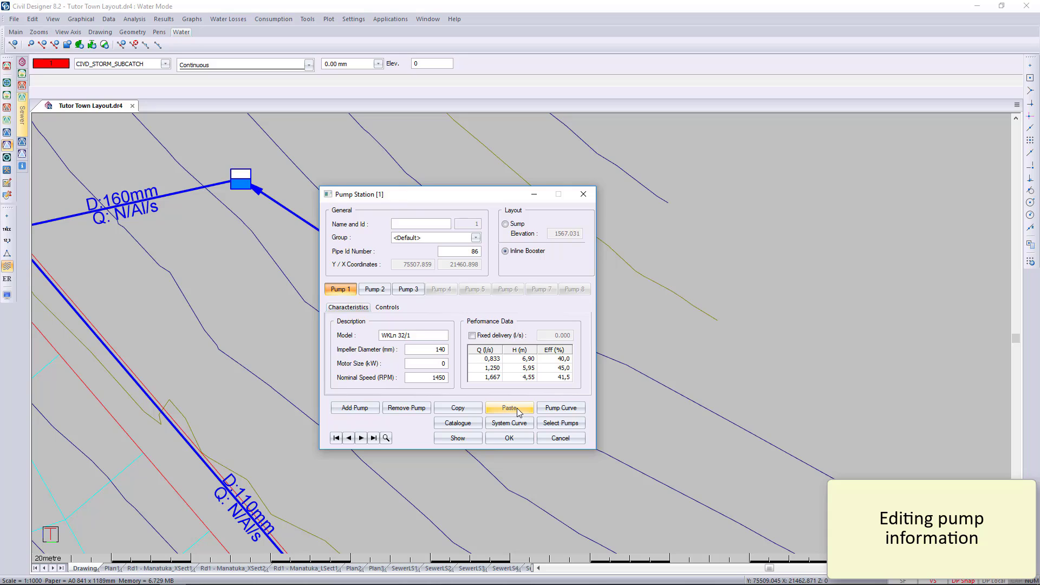
- Check the pump's controls as an initially working inline booster, then zoom out to the whole network
click(386, 309)
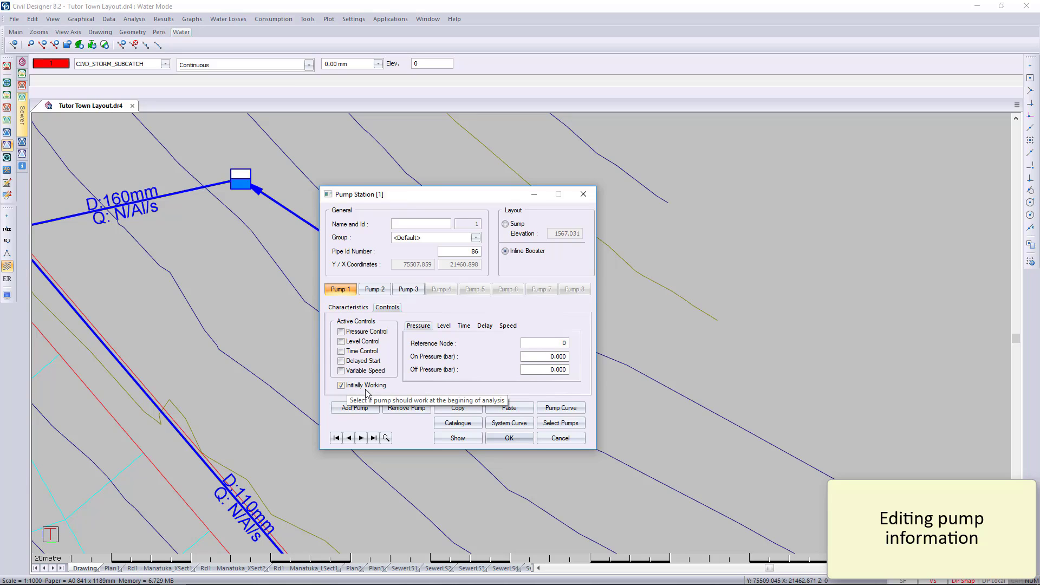
click(504, 440)
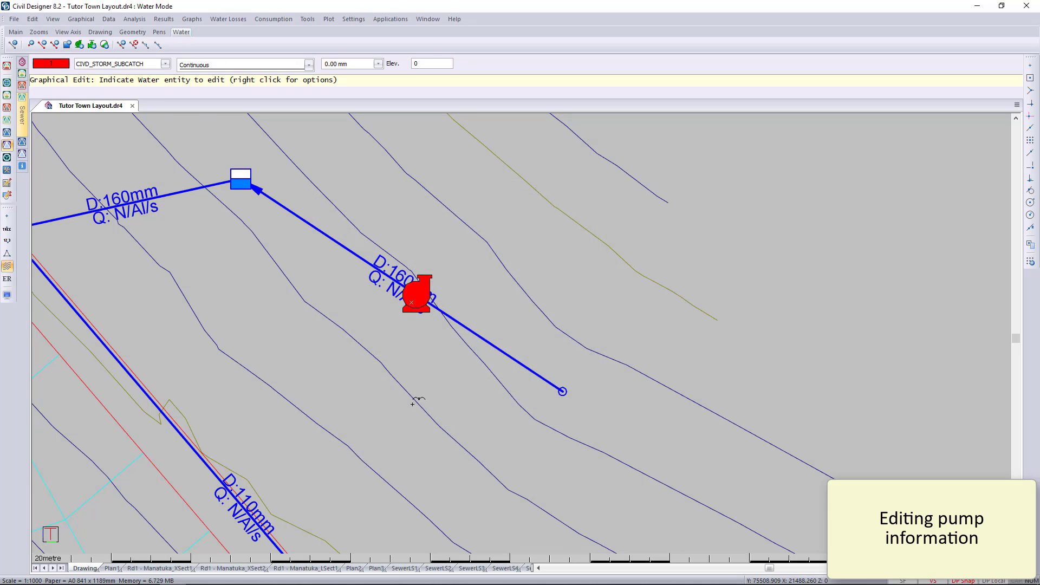
scroll(520, 333, down, 10)
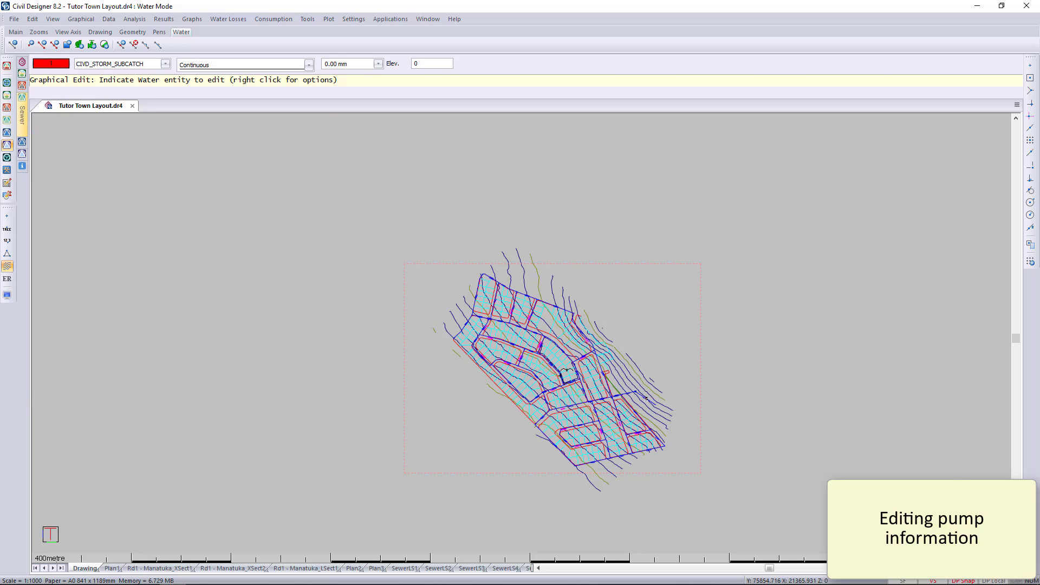
scroll(561, 375, up, 2)
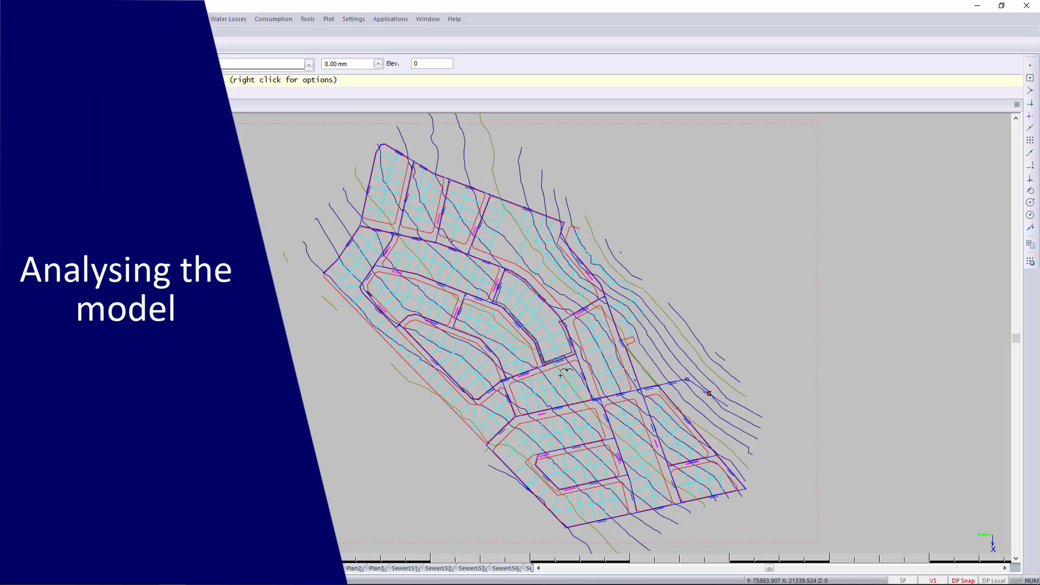
- Run the network error check and confirm 0 errors and 0 warnings
key(Escape)
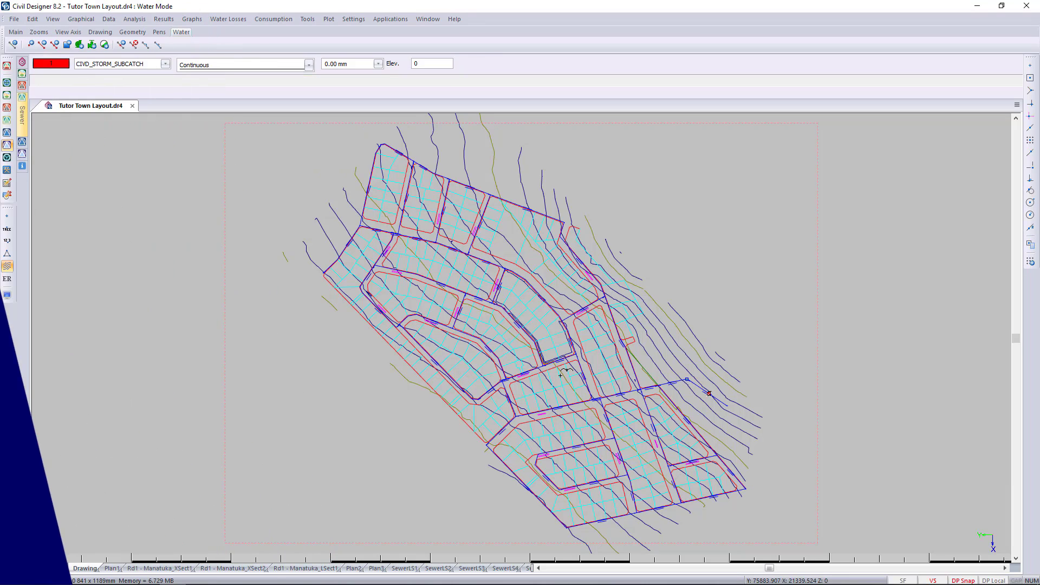
click(135, 19)
click(156, 49)
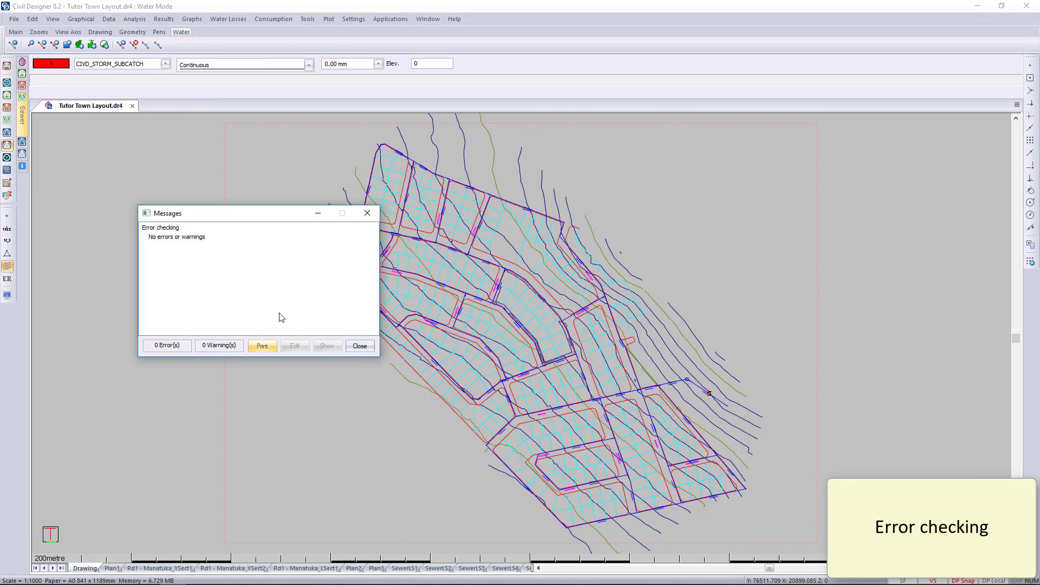
click(360, 346)
click(134, 19)
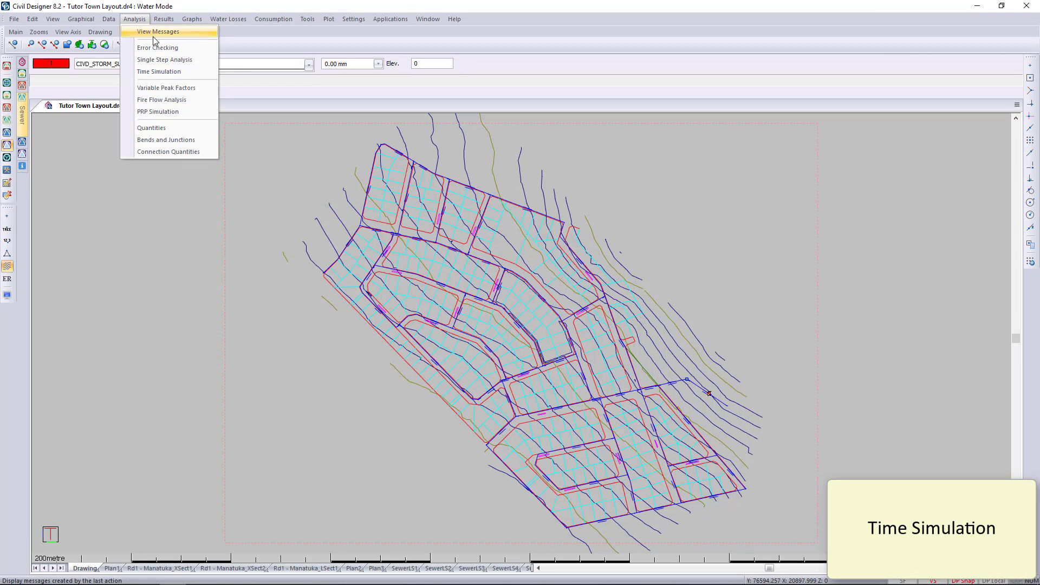
- Run the 24-hour, 15-minute-step time simulation from 06:00 with reservoir level graphs shown
click(180, 72)
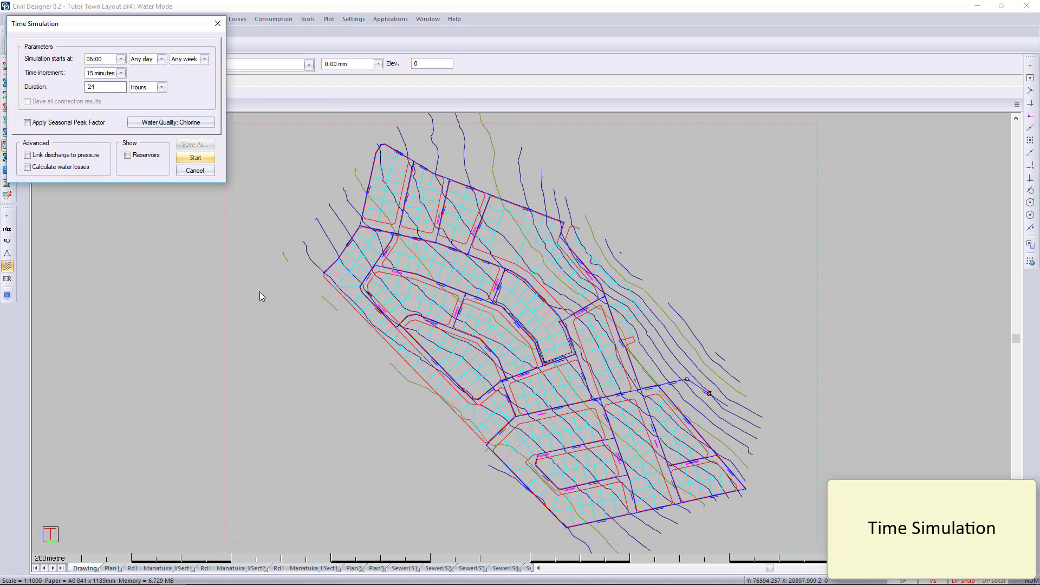
click(135, 156)
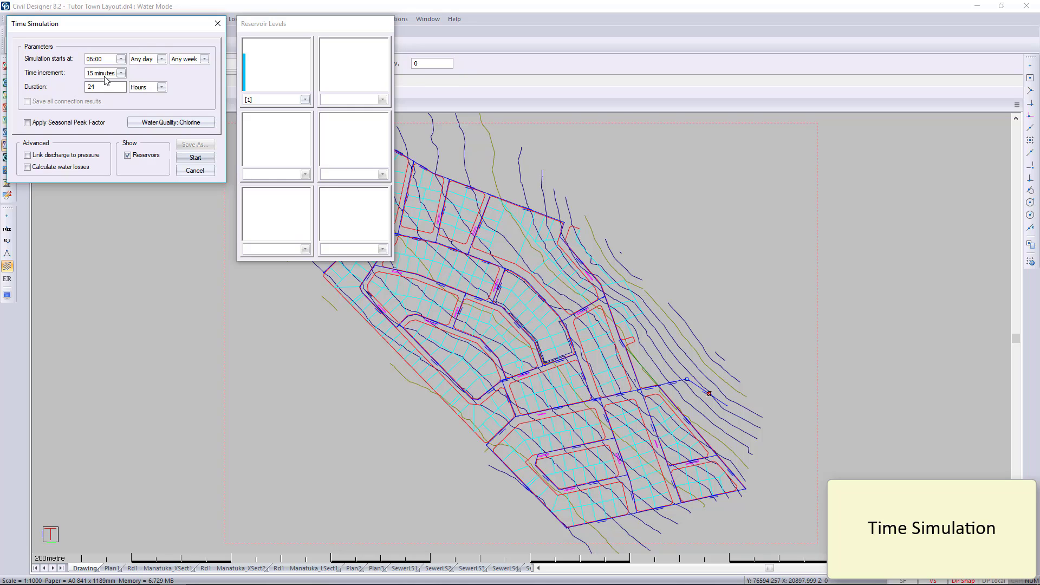
click(192, 158)
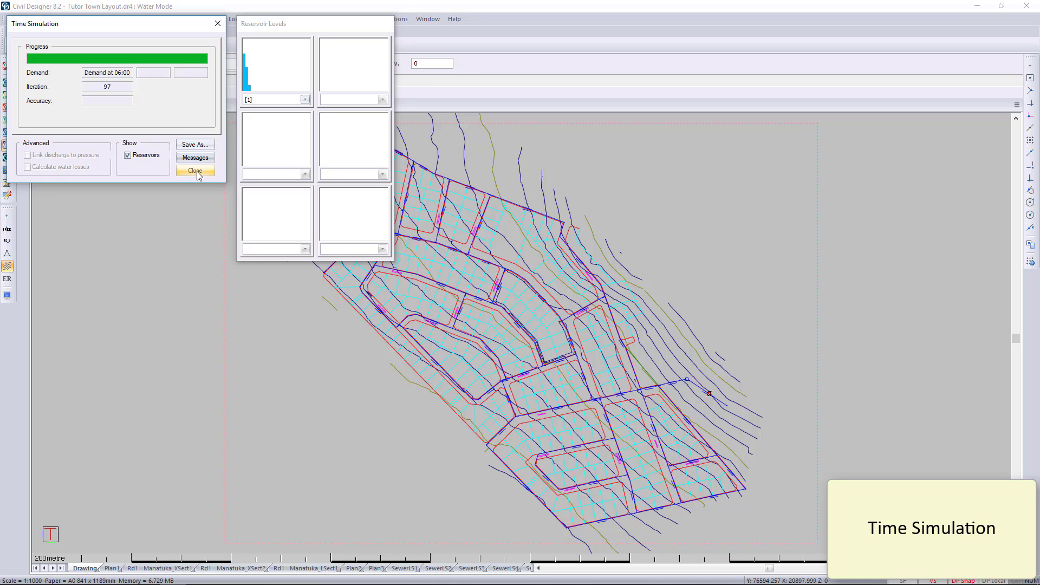
click(195, 171)
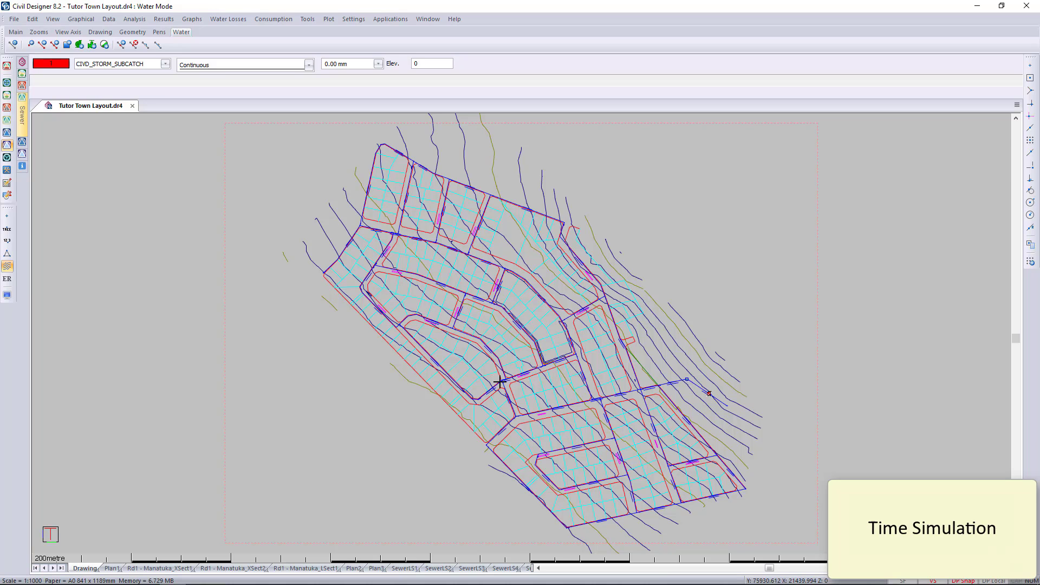
- Set node labels to {HEAD_M}m on one line and {PRESSURE_BAR}Bar on the next
scroll(499, 383, up, 5)
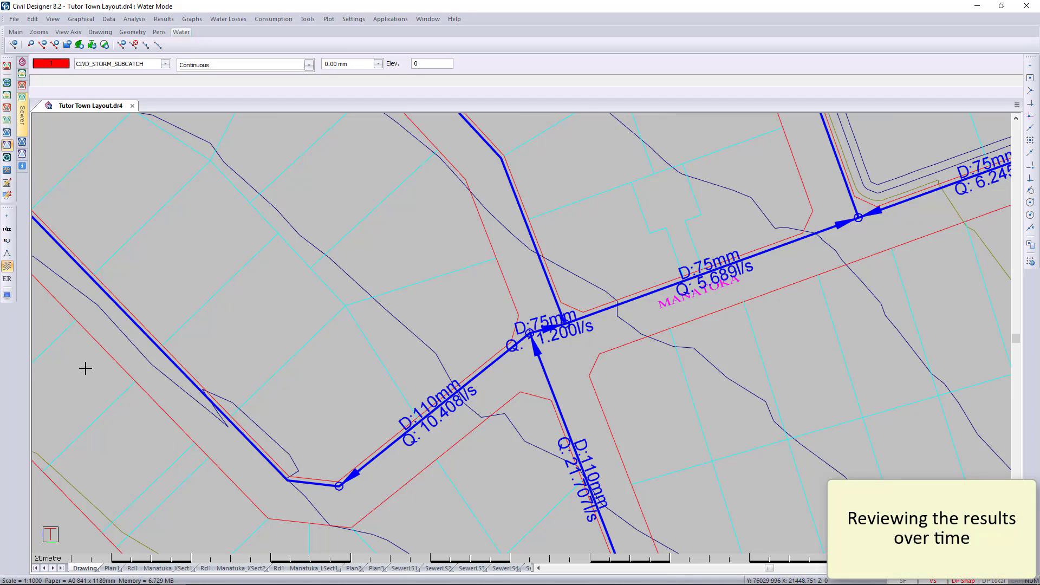
click(7, 296)
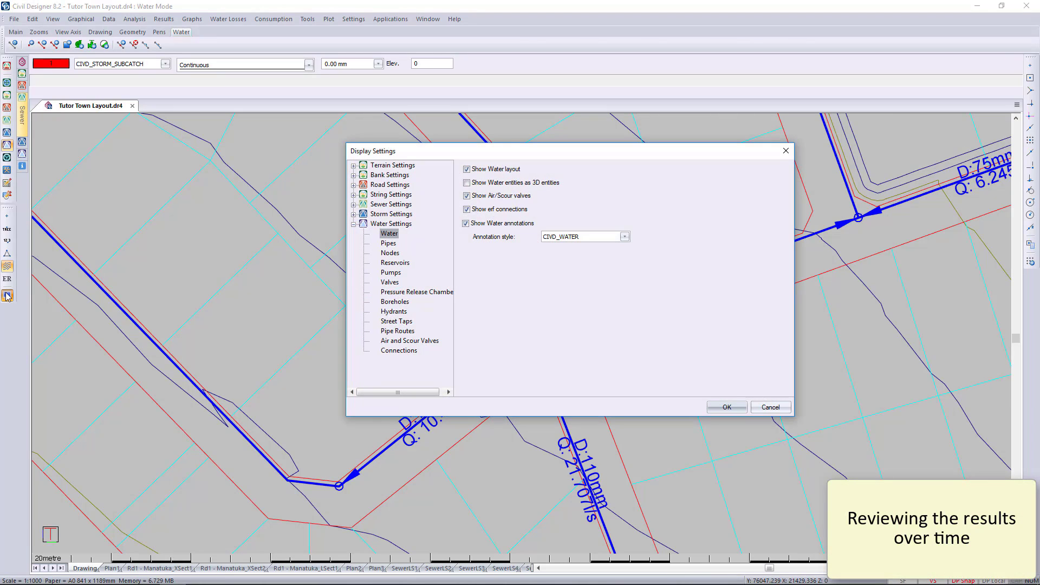
click(389, 253)
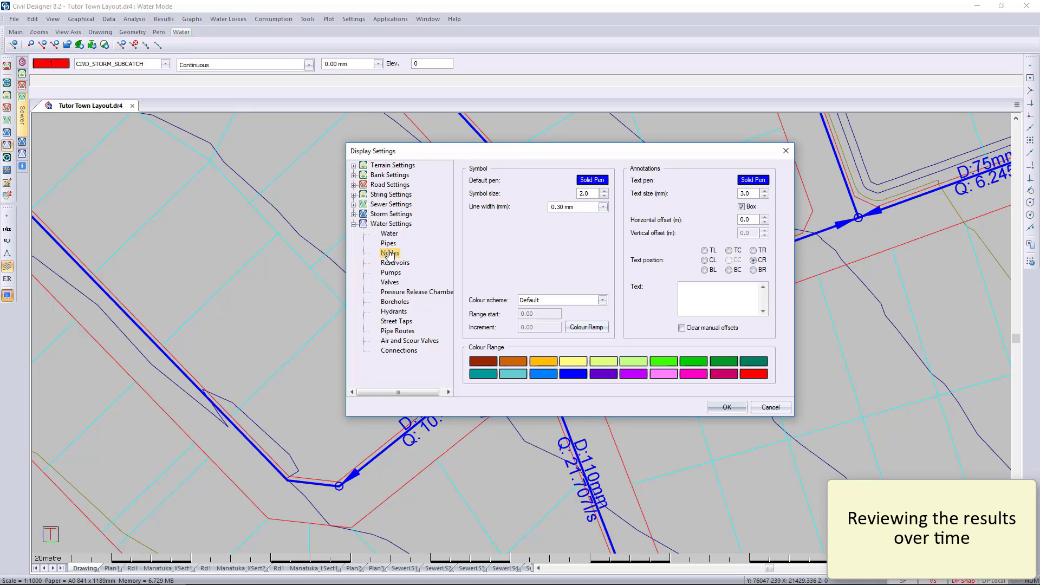
right_click(713, 298)
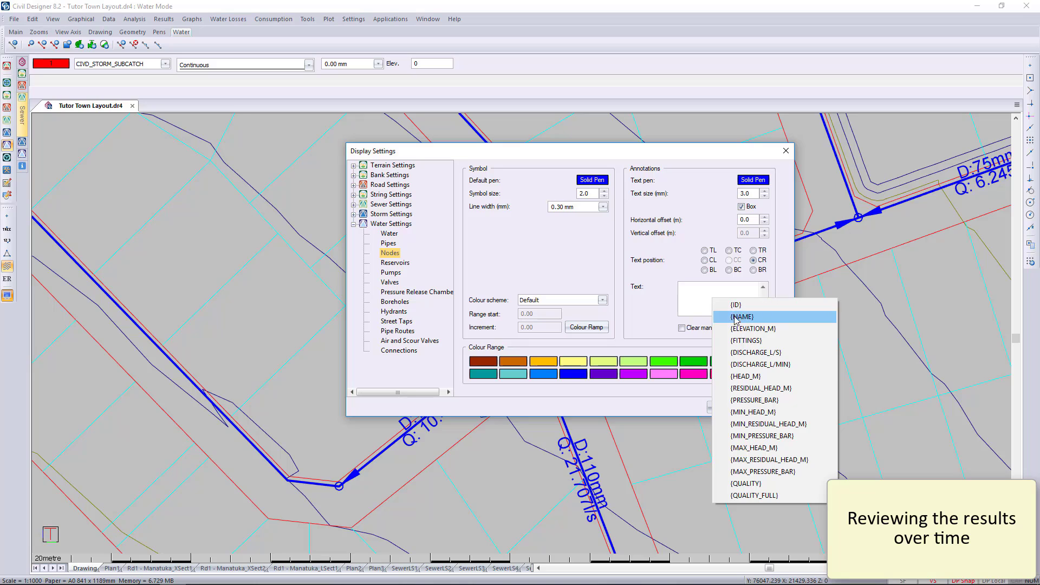
click(783, 380)
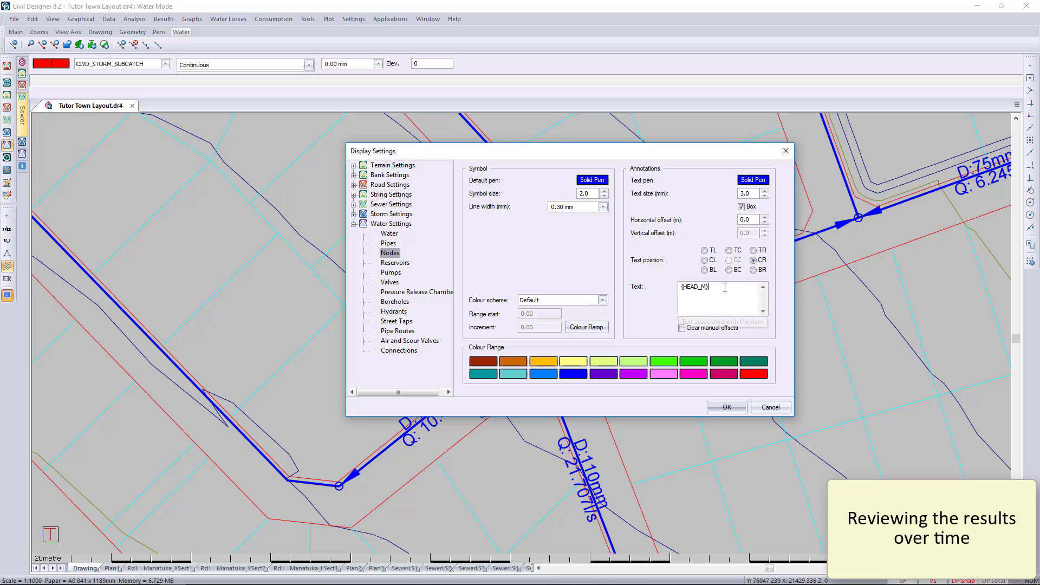
text(m)
key(Return)
right_click(714, 300)
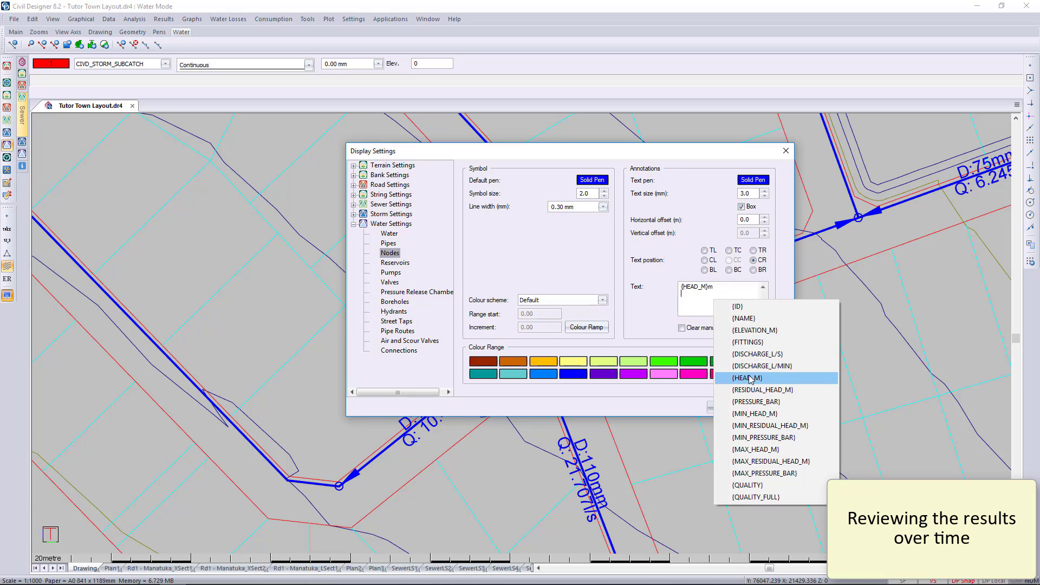
click(752, 403)
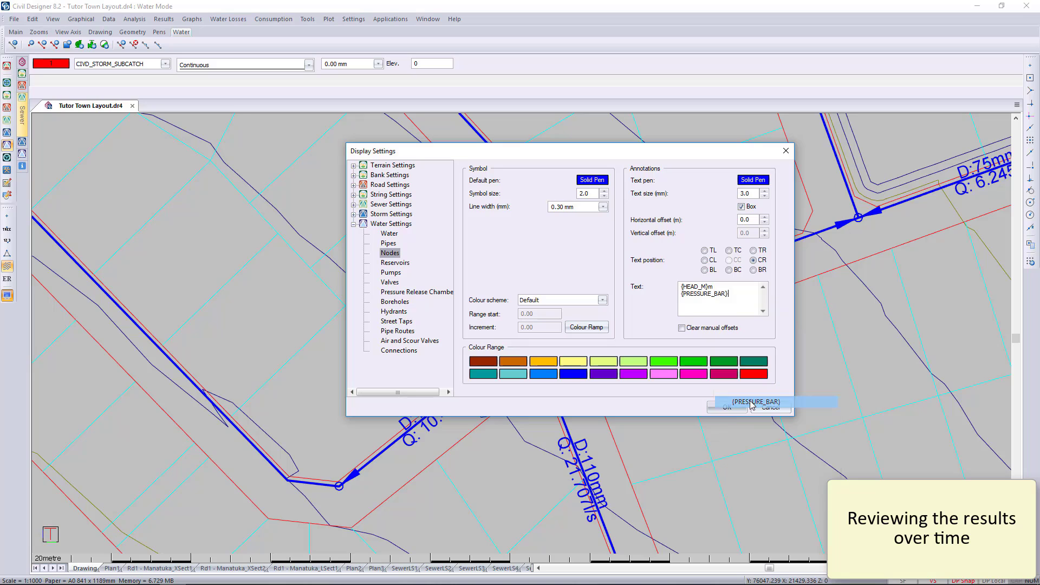
text(Bar)
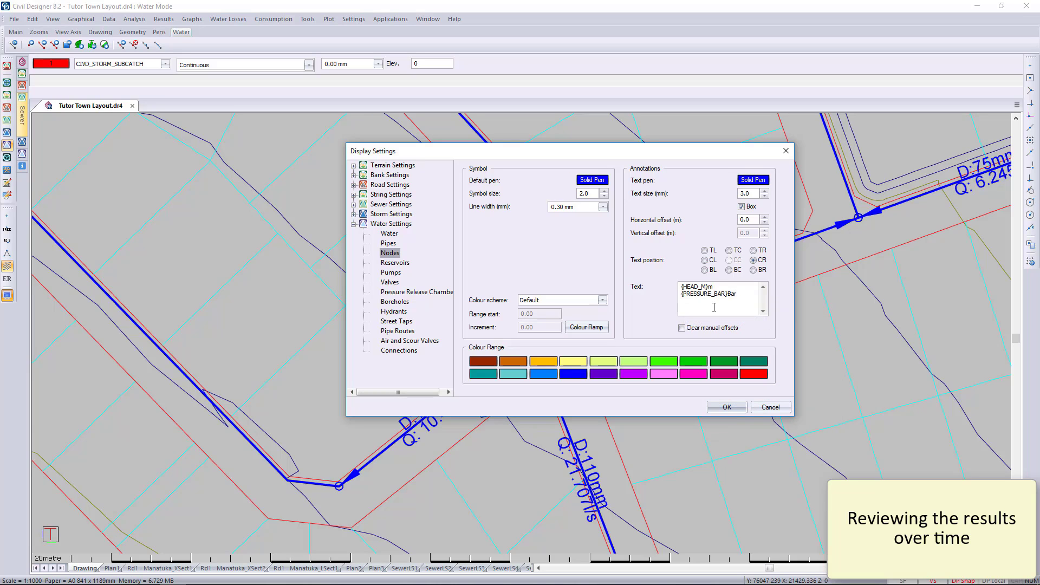
click(740, 408)
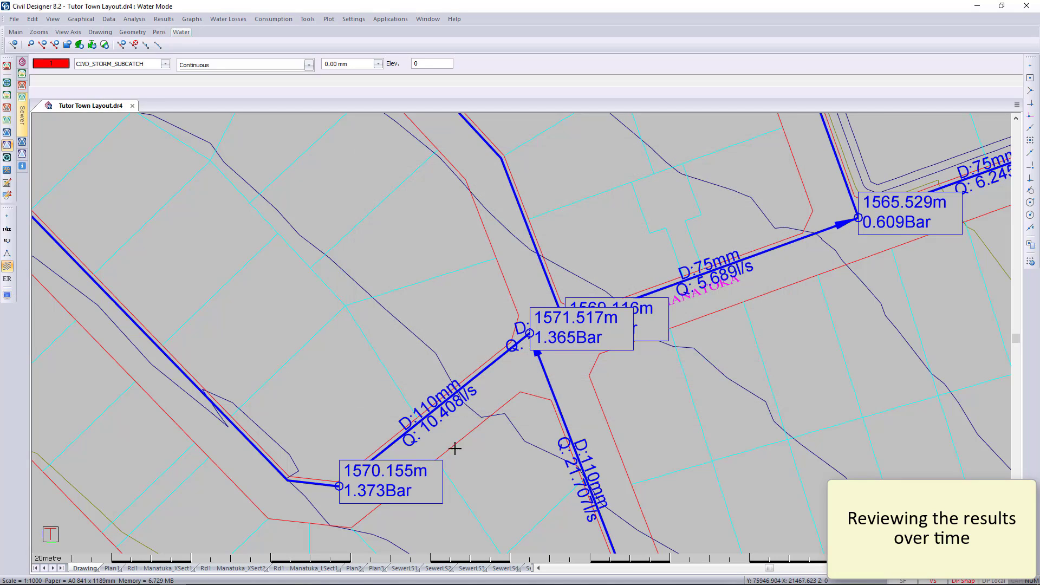
- Move the 1571.517m/1.365 Bar and 1569.116m/1.112 Bar labels clear of the junction
click(533, 333)
scroll(532, 333, up, 2)
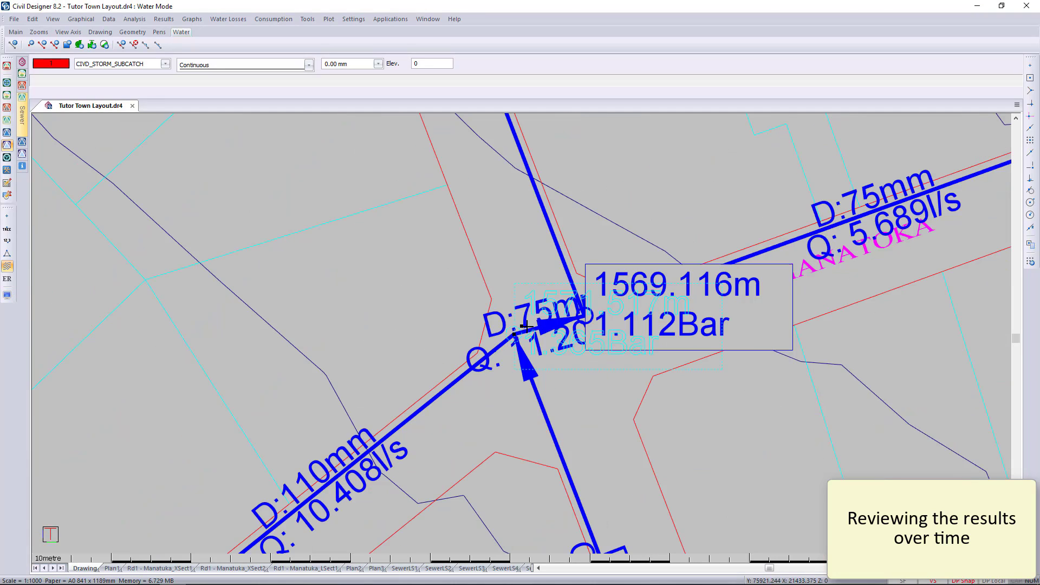
click(514, 333)
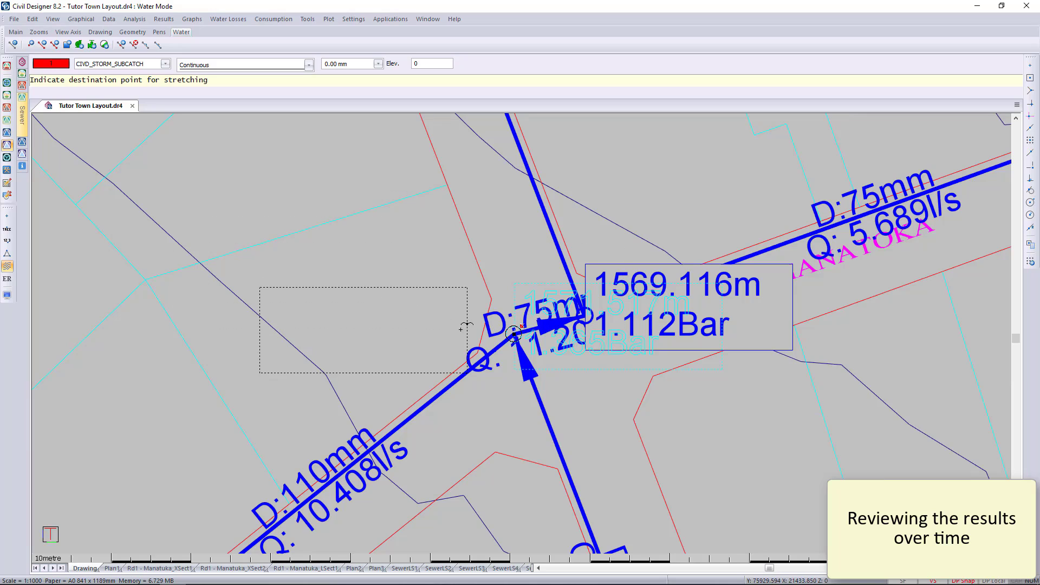
click(398, 305)
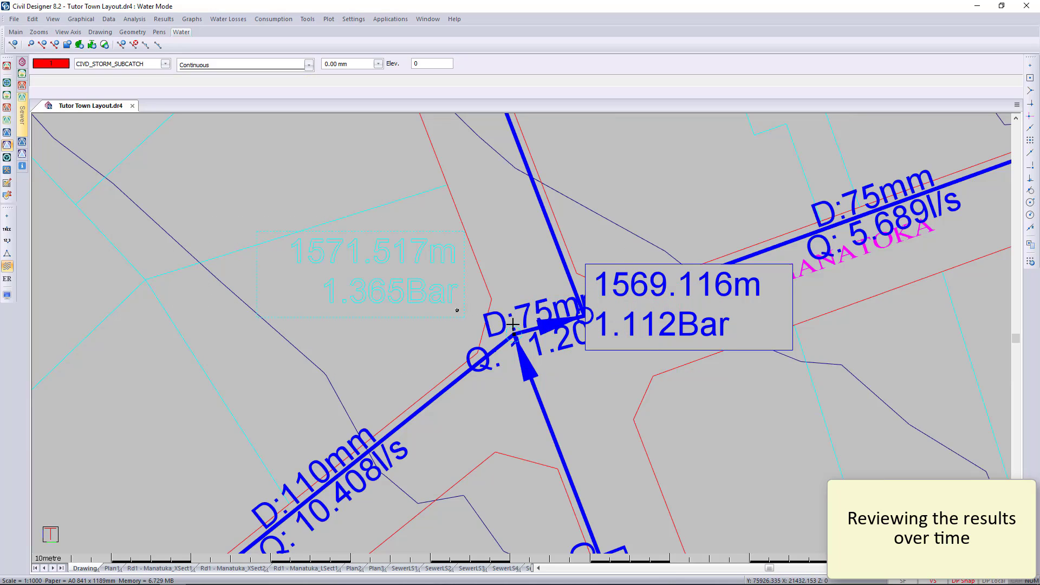
click(590, 316)
click(592, 308)
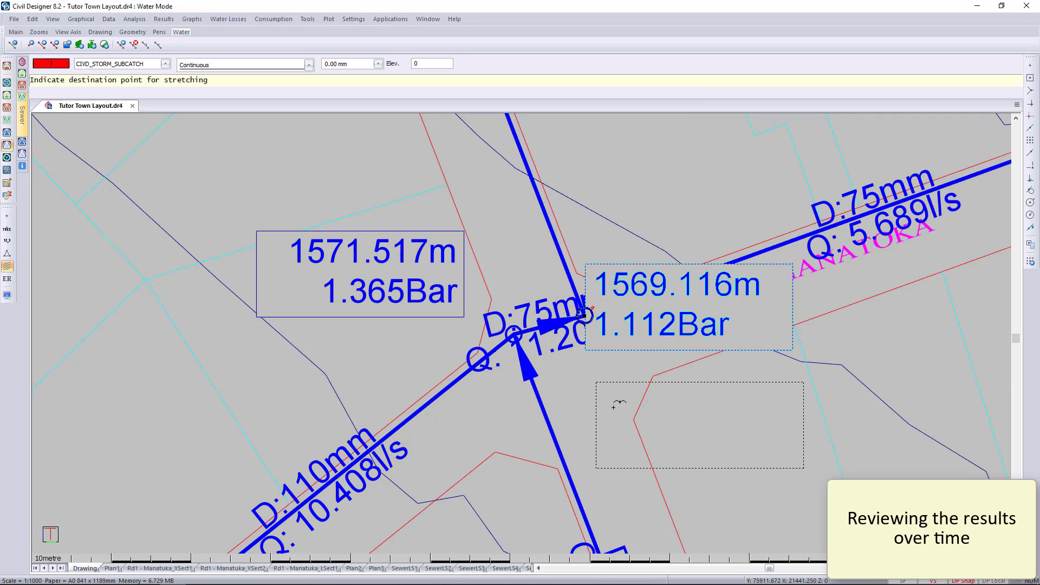
click(608, 340)
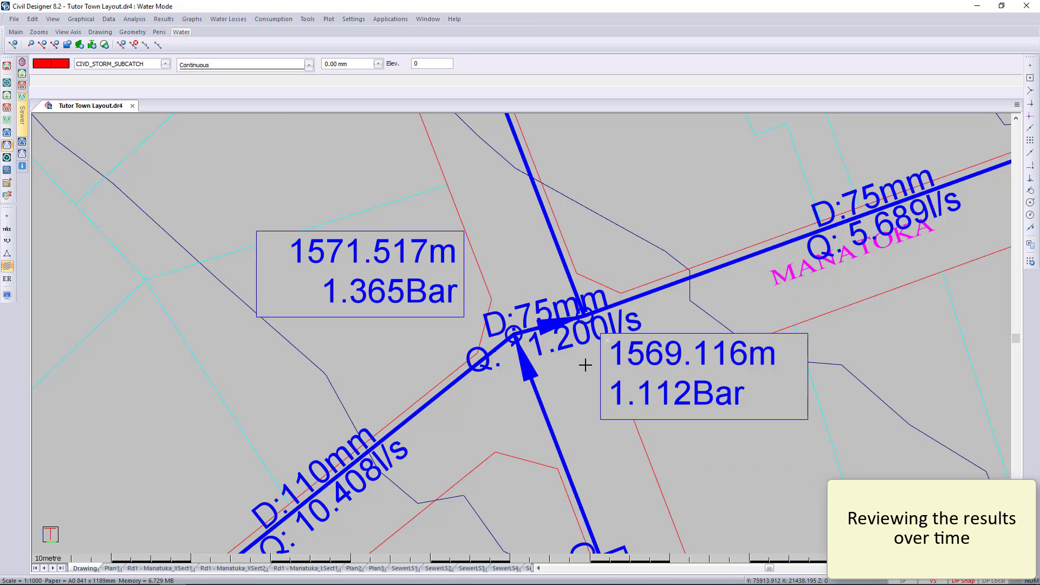
scroll(562, 373, down, 1)
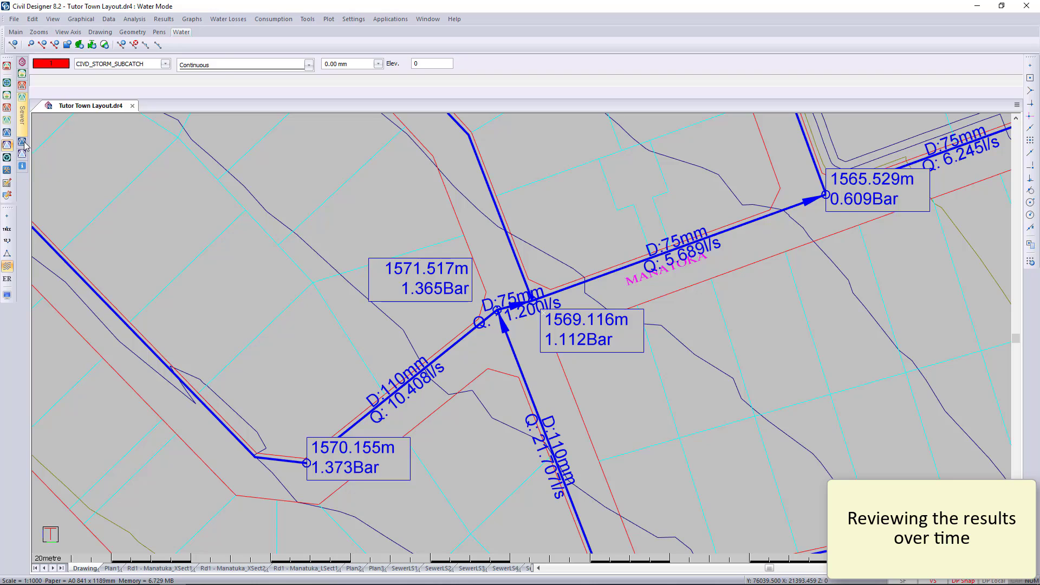
- Show Latest Time Simulation results at 07:15 and 08:15, then settle on 04:00
mouse_move(23, 149)
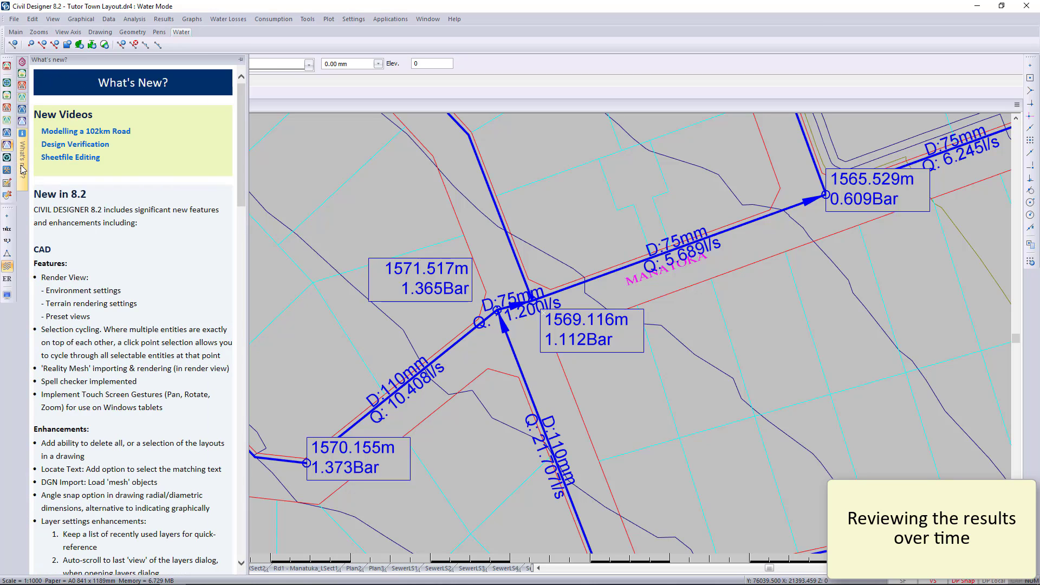
mouse_move(23, 128)
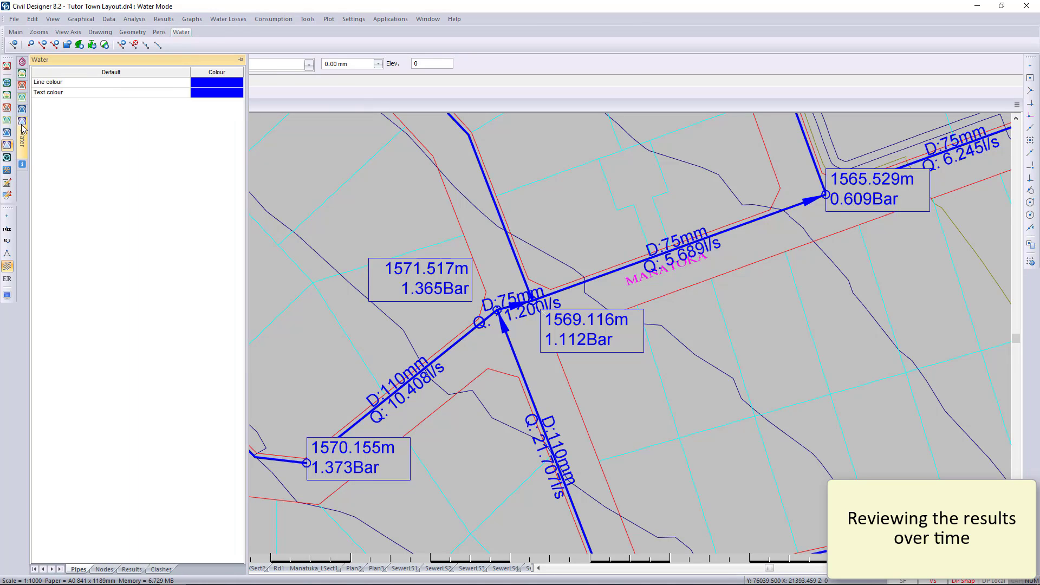
click(132, 569)
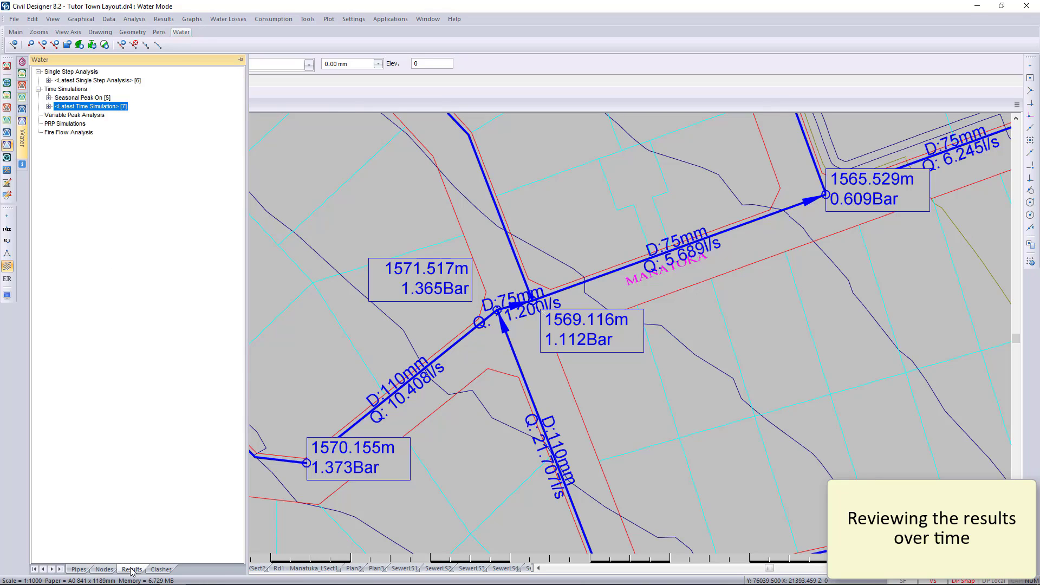
click(49, 106)
click(72, 124)
click(72, 158)
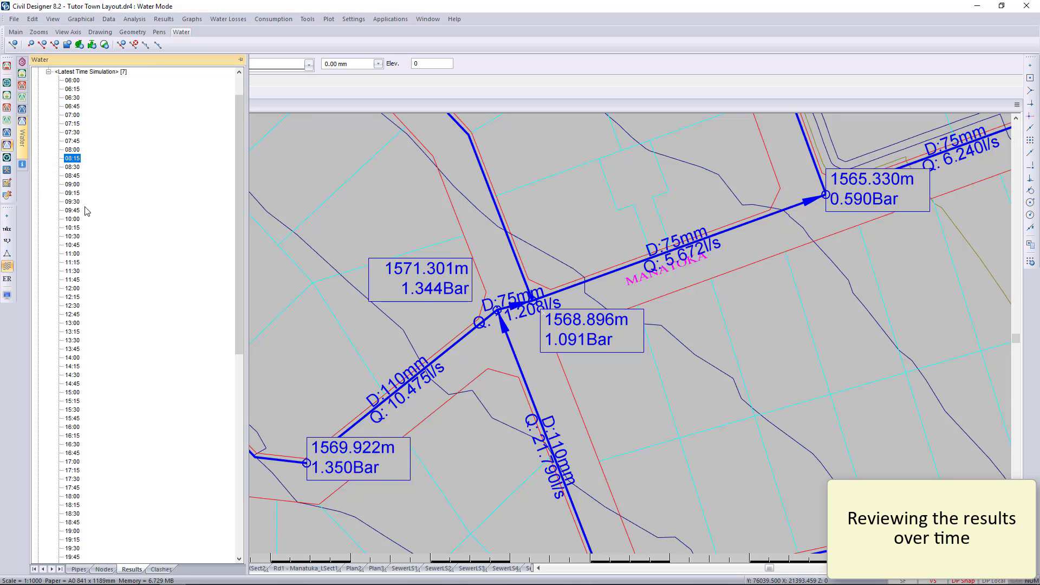
scroll(72, 228, down, 14)
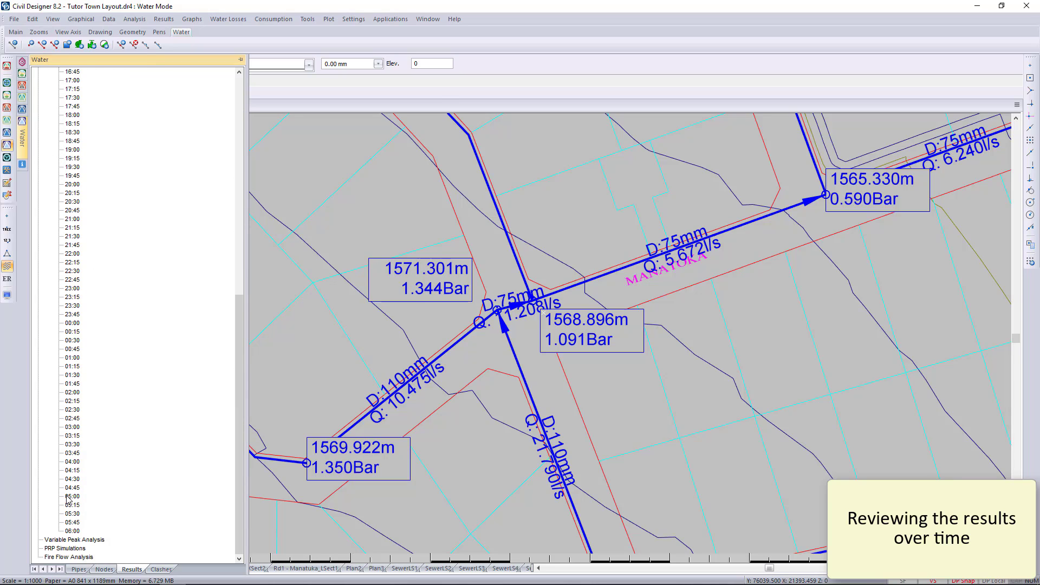
click(72, 461)
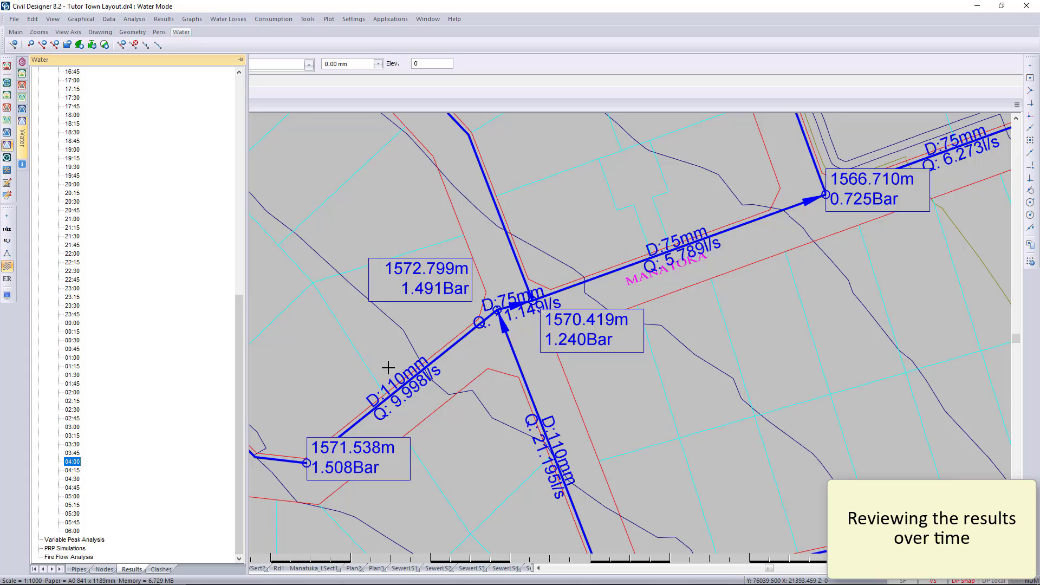
click(496, 308)
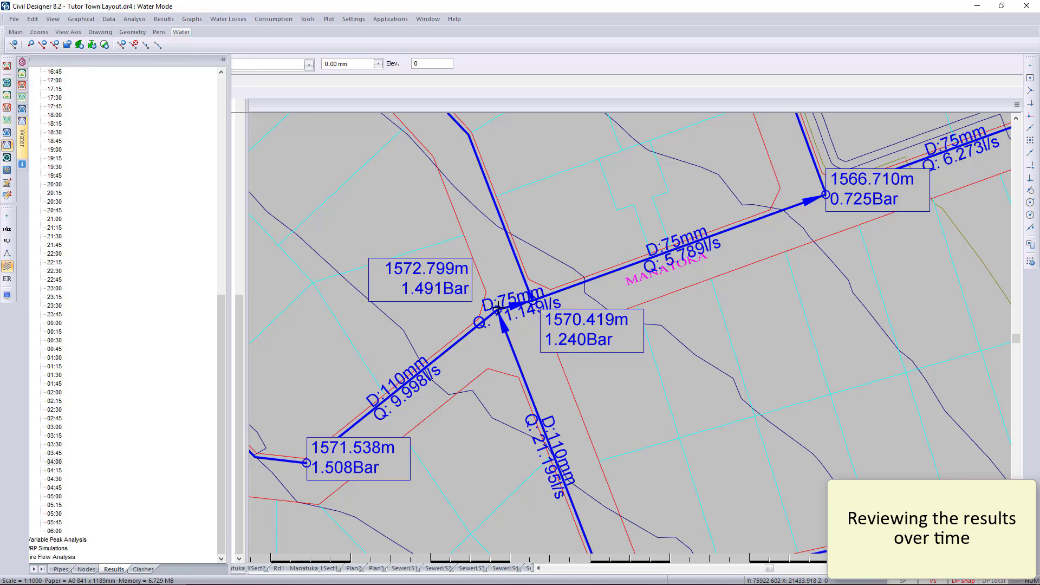
right_click(497, 309)
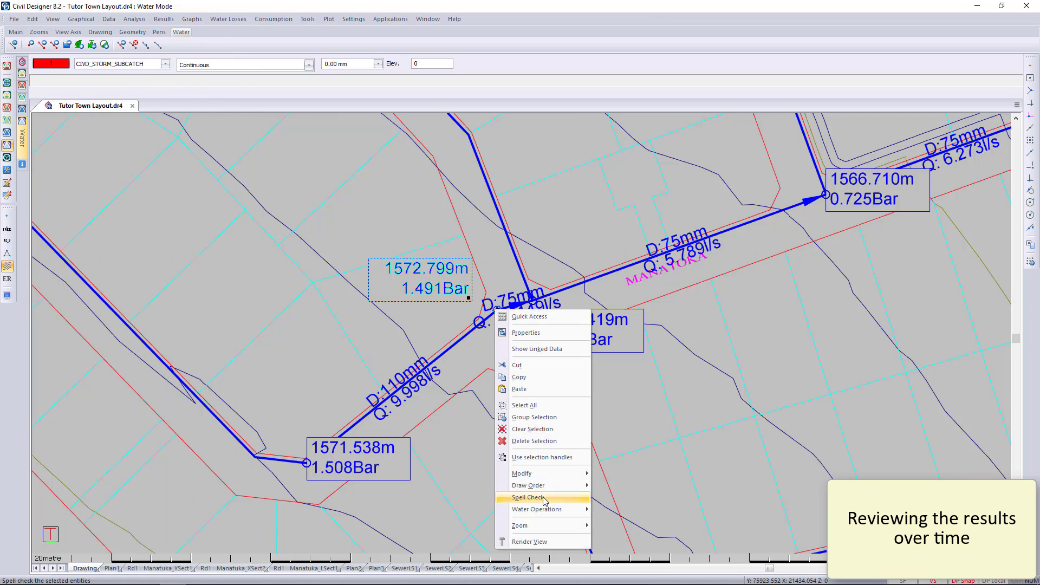
mouse_move(547, 510)
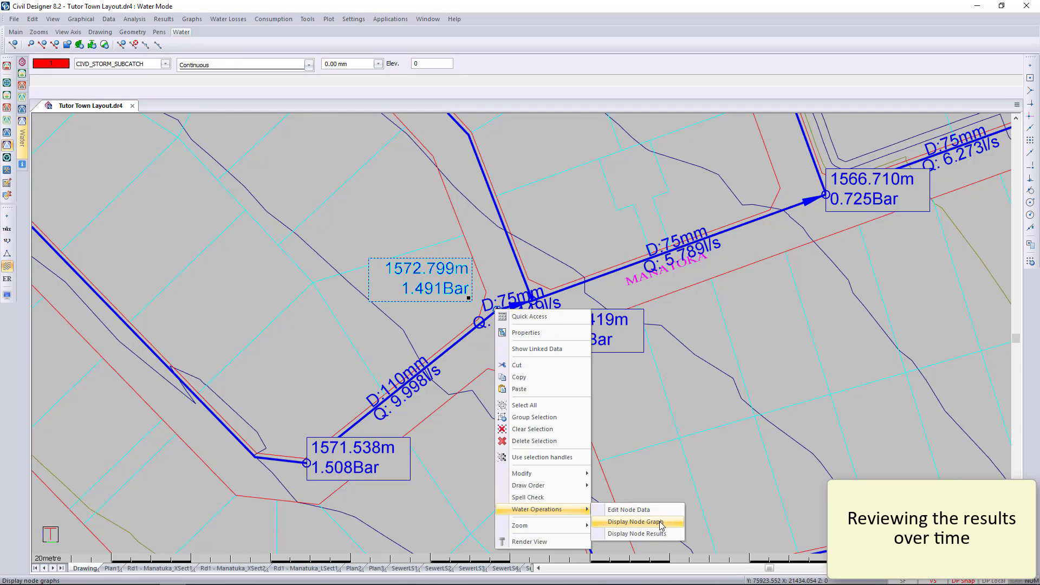
click(661, 523)
click(151, 289)
click(182, 289)
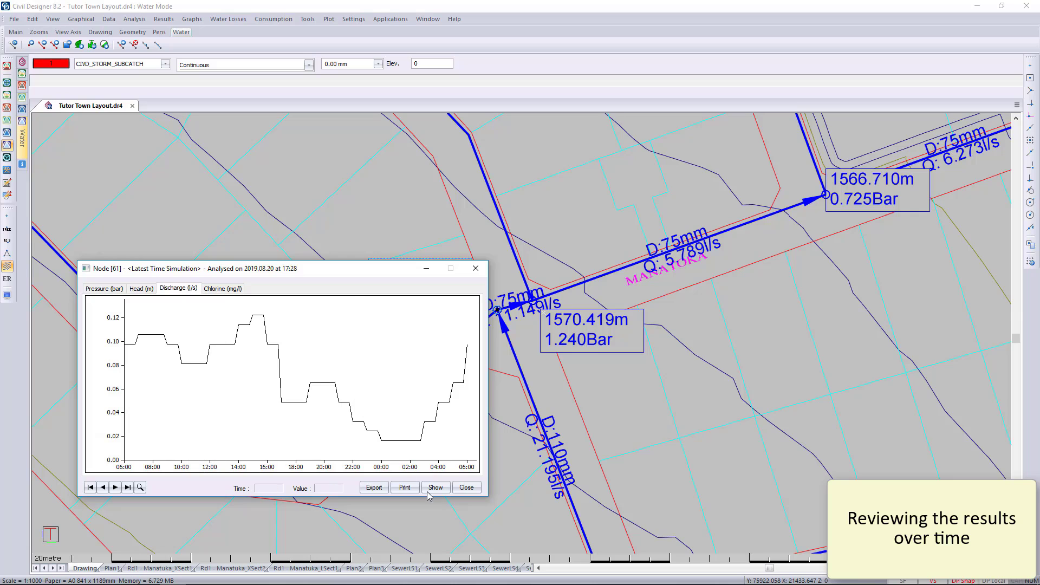
click(478, 492)
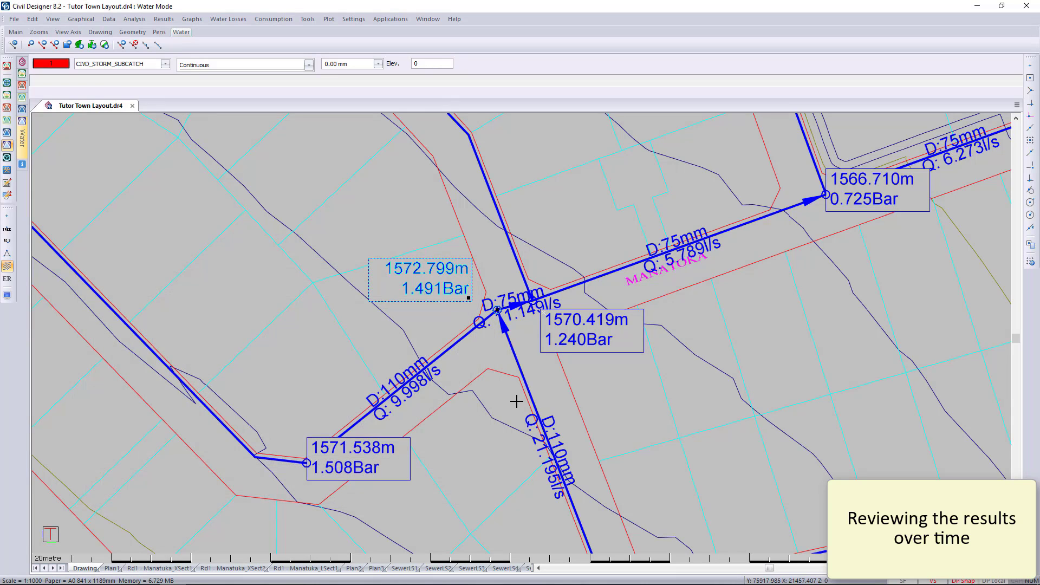
click(459, 343)
right_click(460, 343)
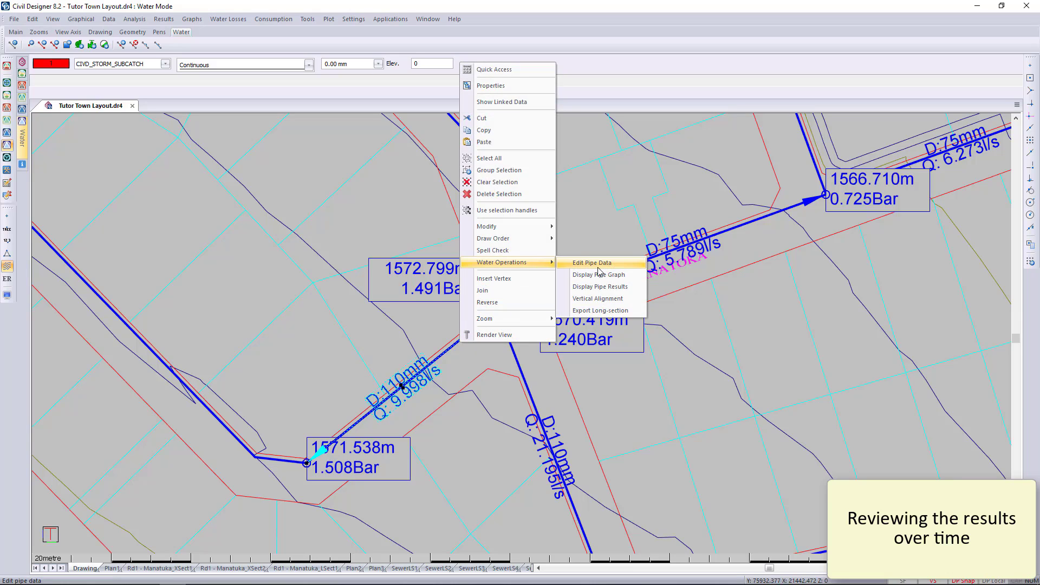
click(618, 279)
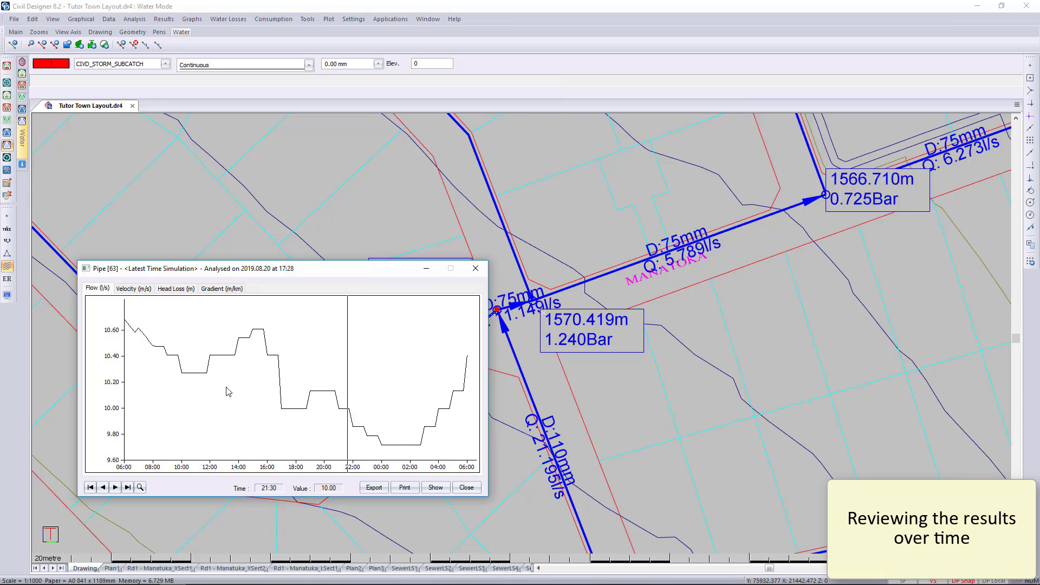
click(134, 289)
click(176, 289)
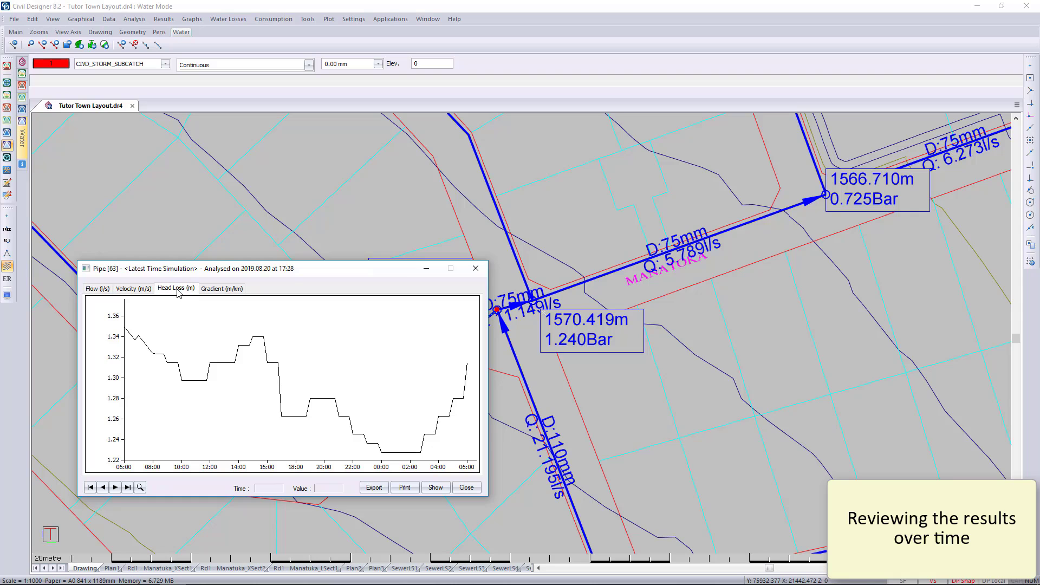
click(219, 290)
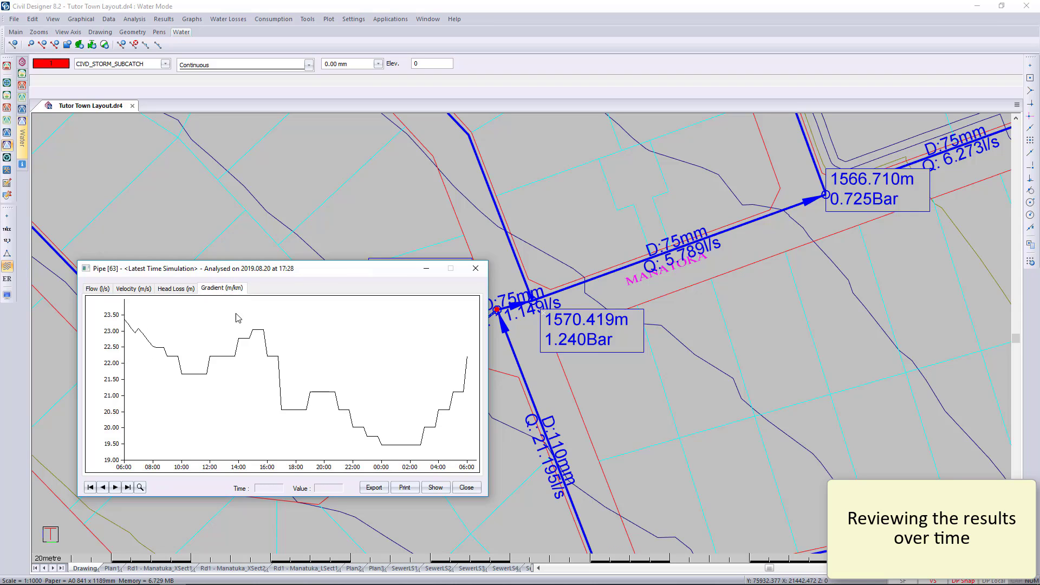
click(469, 489)
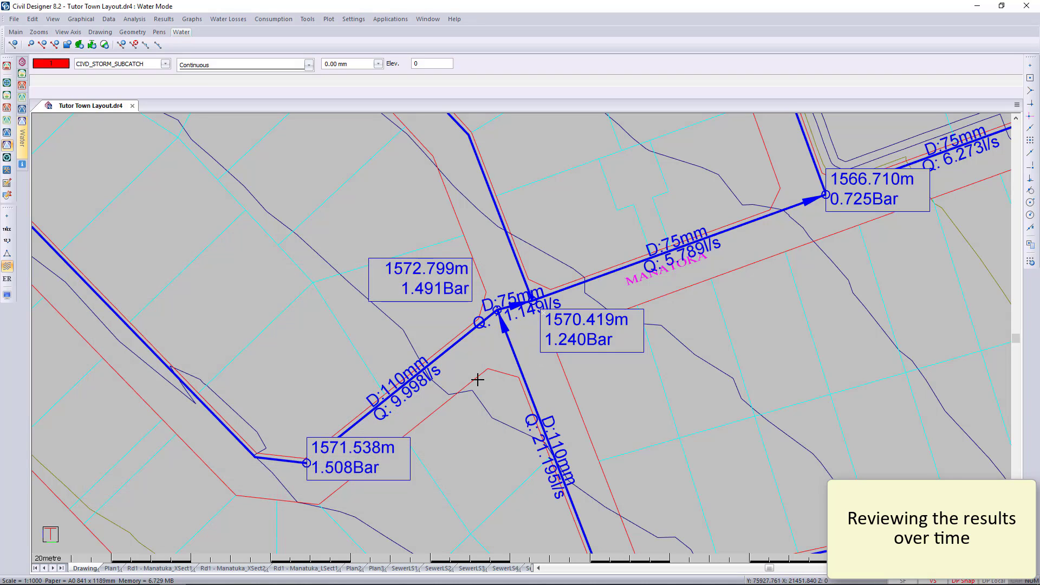
- Set the pipe colour scheme to Velocities using a green-start colour ramp, 0.00 in 0.10 increments
scroll(478, 379, down, 5)
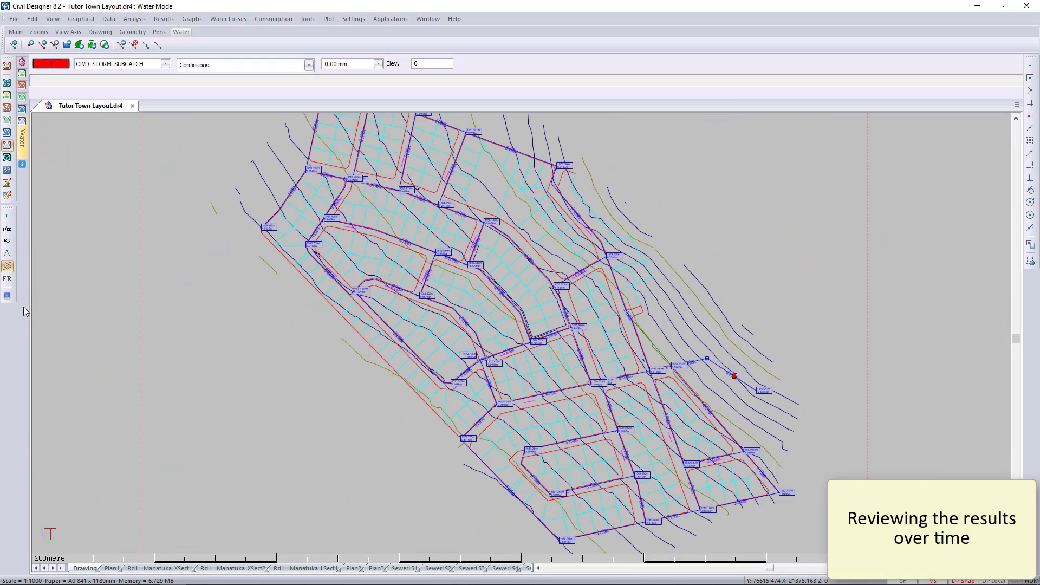
click(7, 295)
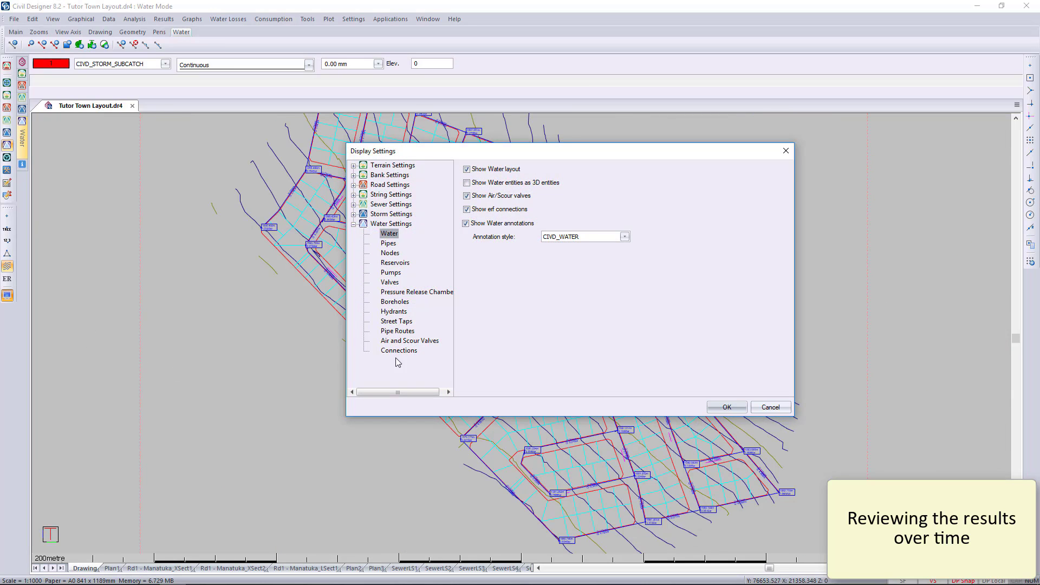
click(390, 244)
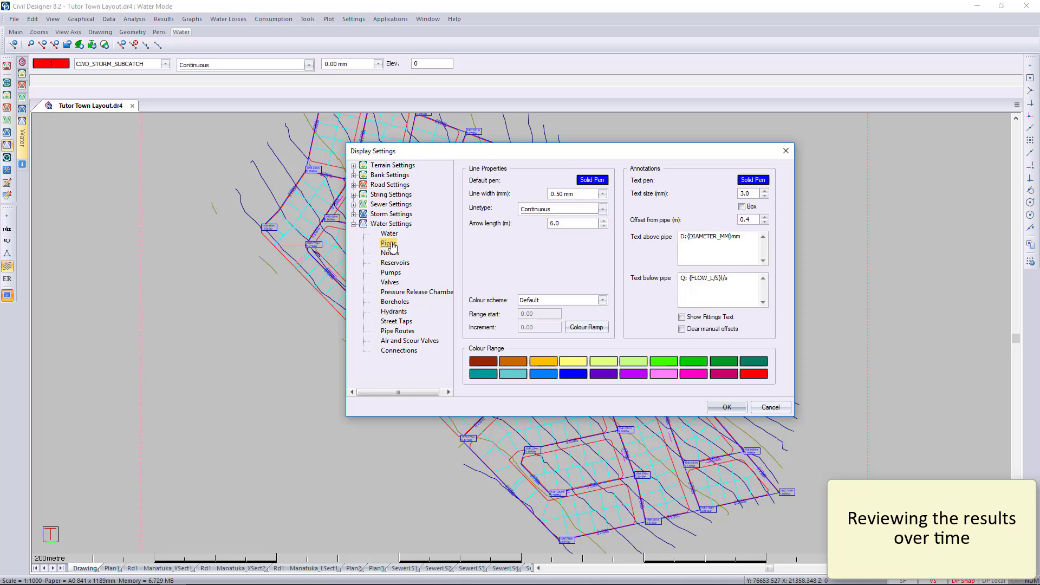
click(602, 301)
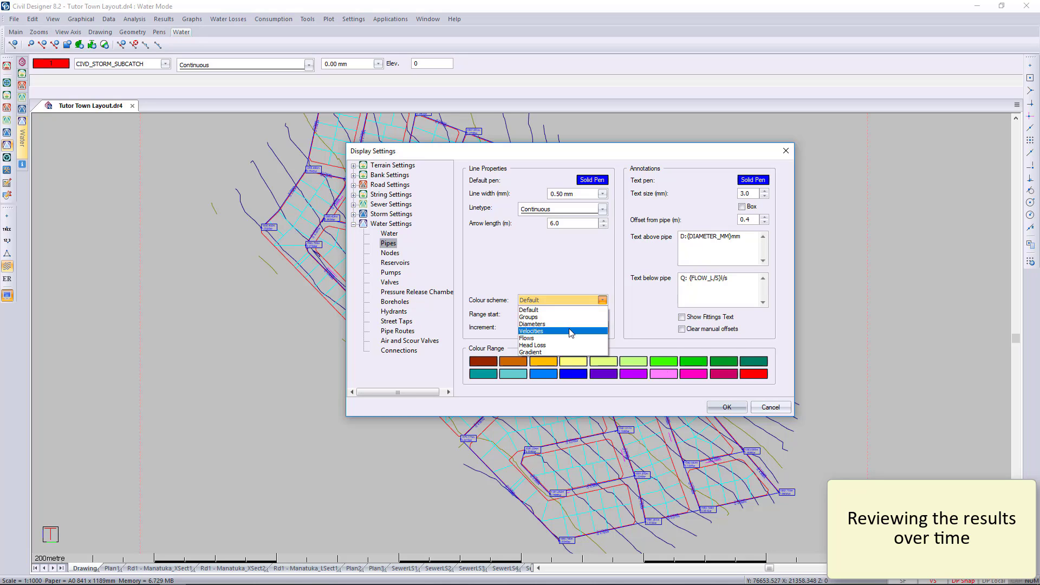
click(570, 332)
click(584, 329)
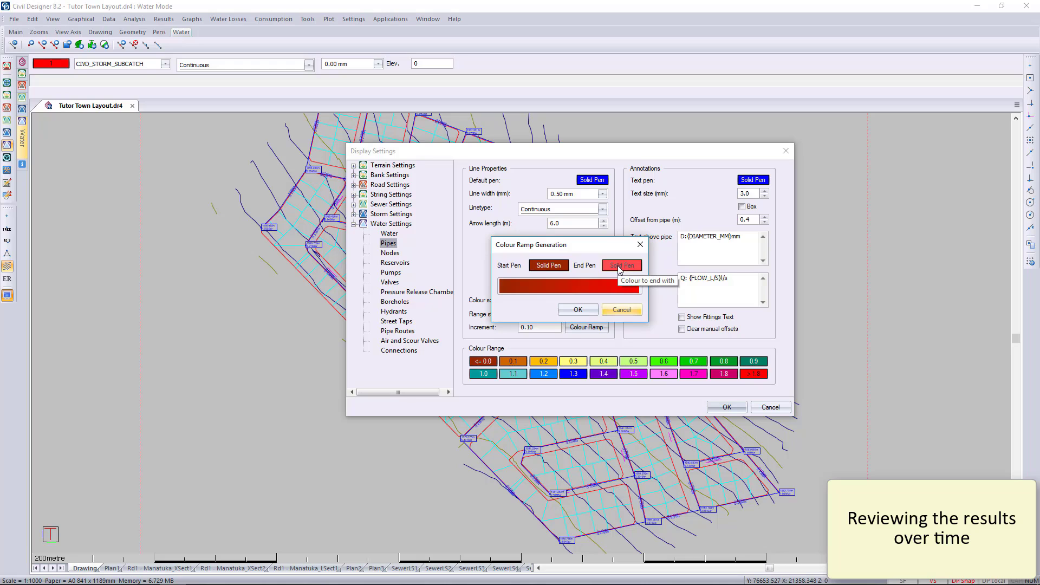
click(548, 265)
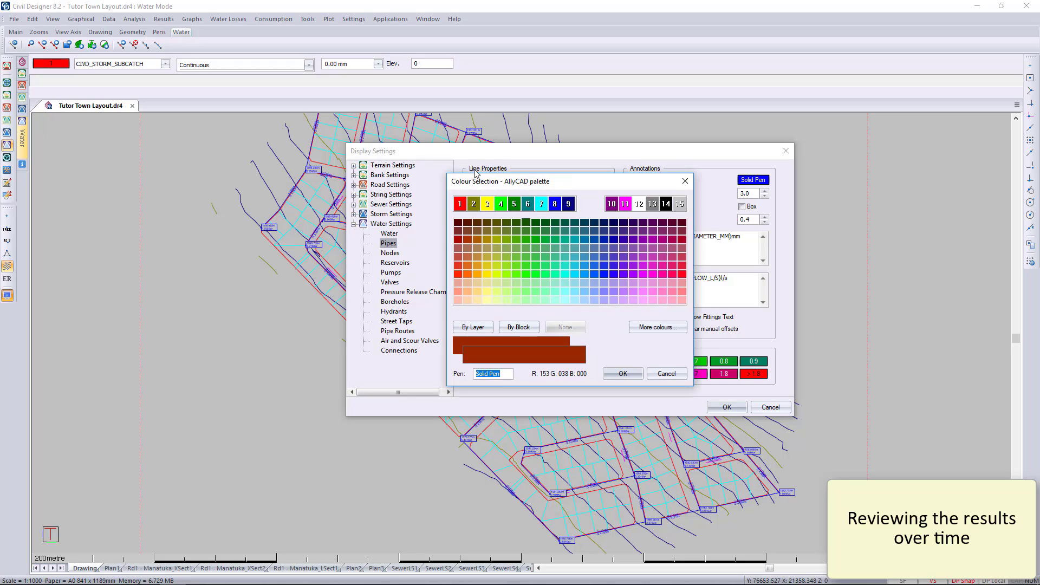
click(501, 204)
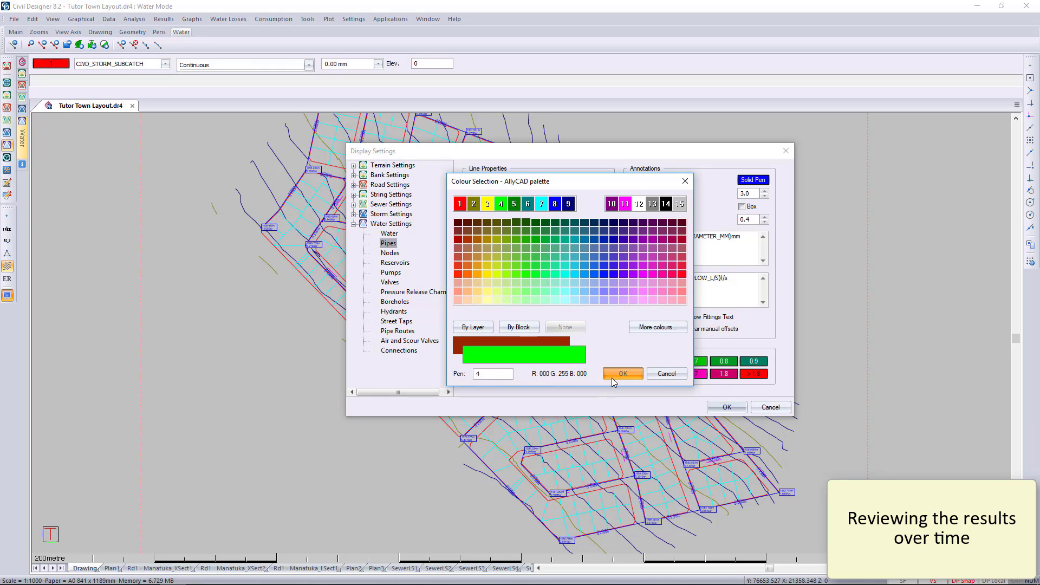
click(623, 373)
click(578, 309)
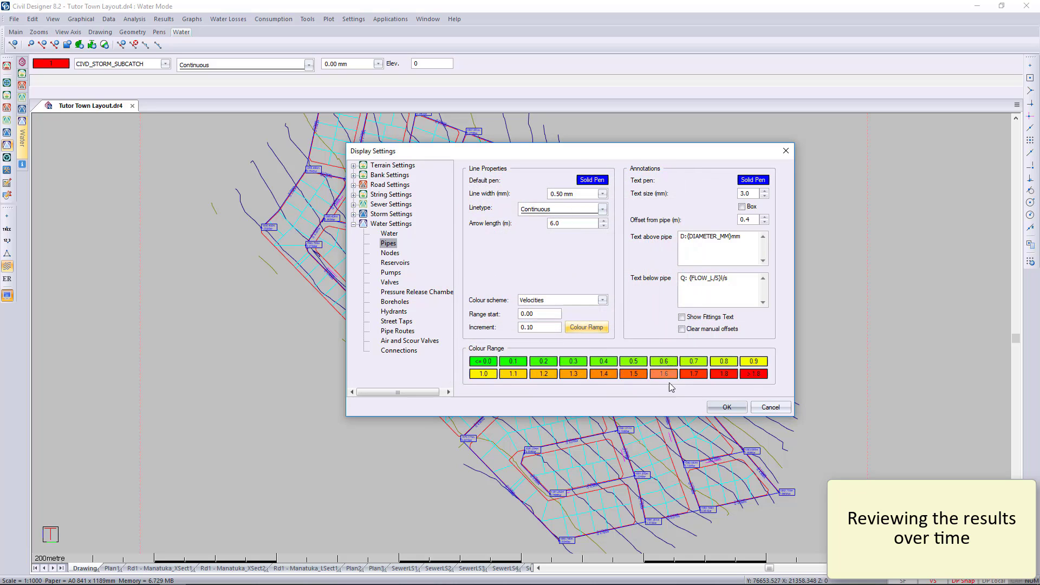
click(714, 406)
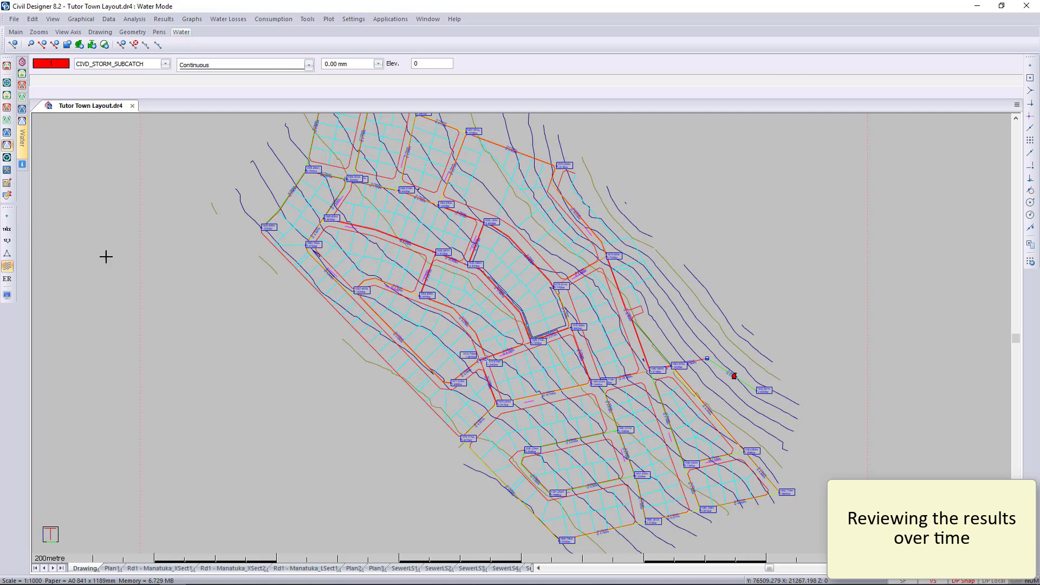
- Step through 11:00, 02:45, 01:00, 00:00, 22:30, 21:45, 20:45 to 19:45, then pin the Water panel
mouse_move(23, 141)
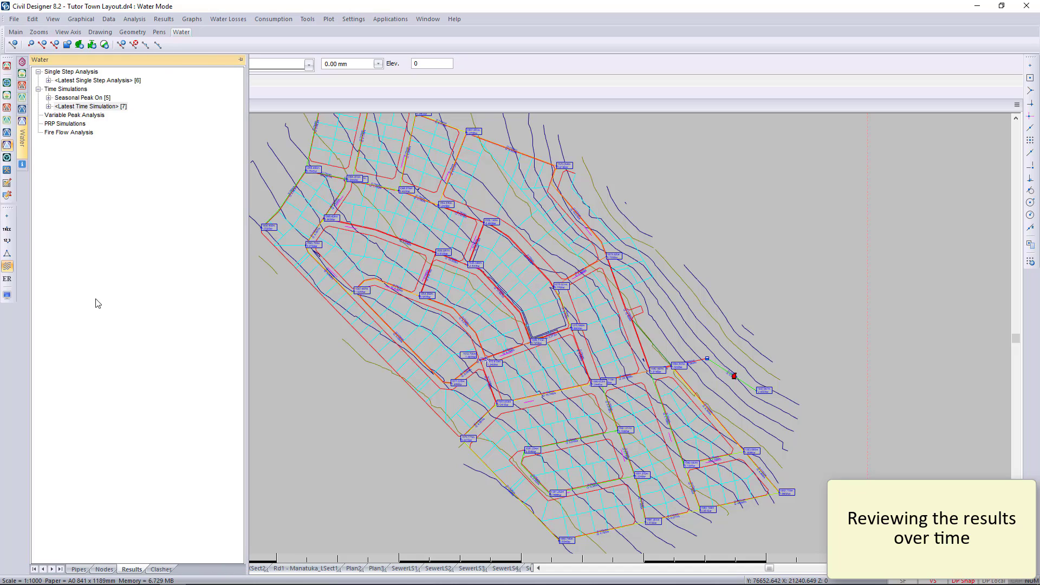
click(49, 106)
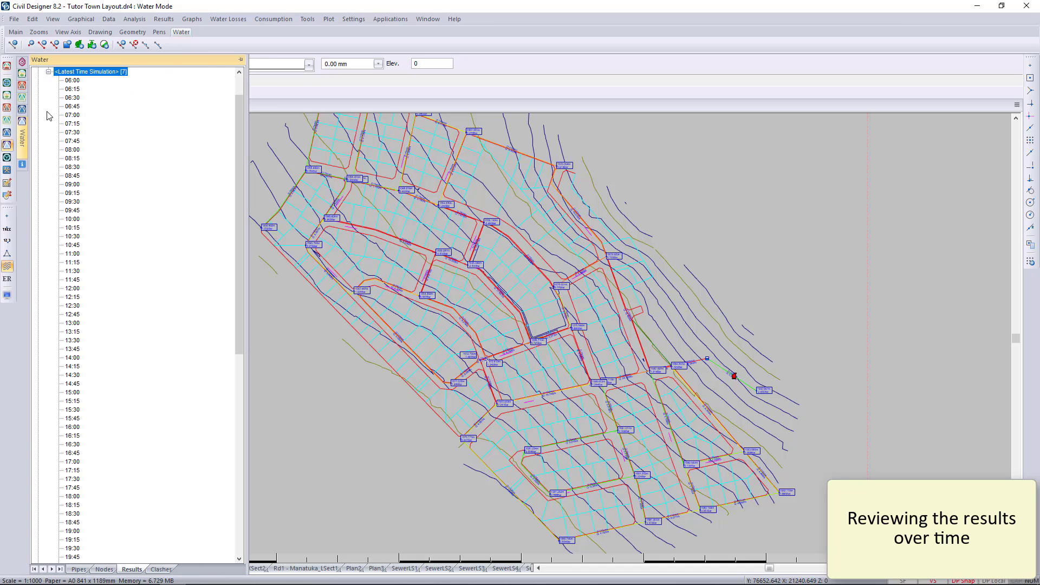
click(73, 253)
scroll(98, 386, down, 15)
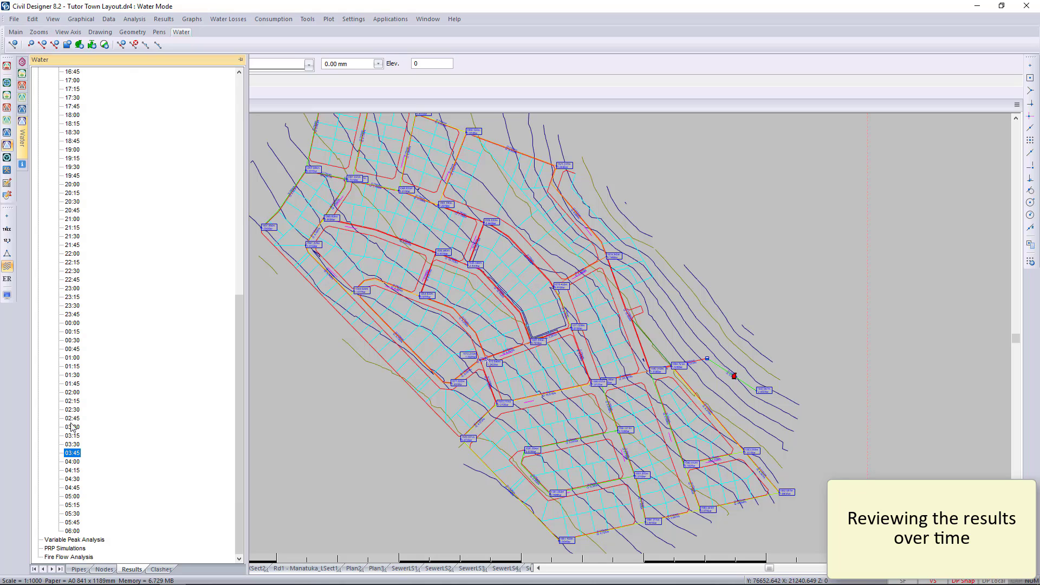
click(72, 419)
click(66, 359)
click(70, 324)
click(73, 271)
click(76, 245)
click(72, 210)
click(72, 175)
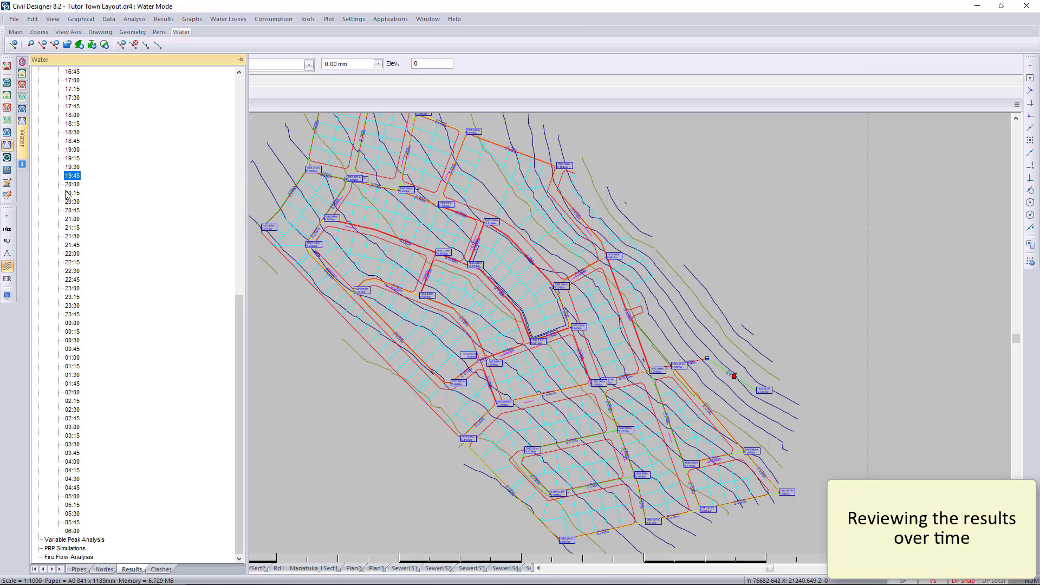
click(240, 59)
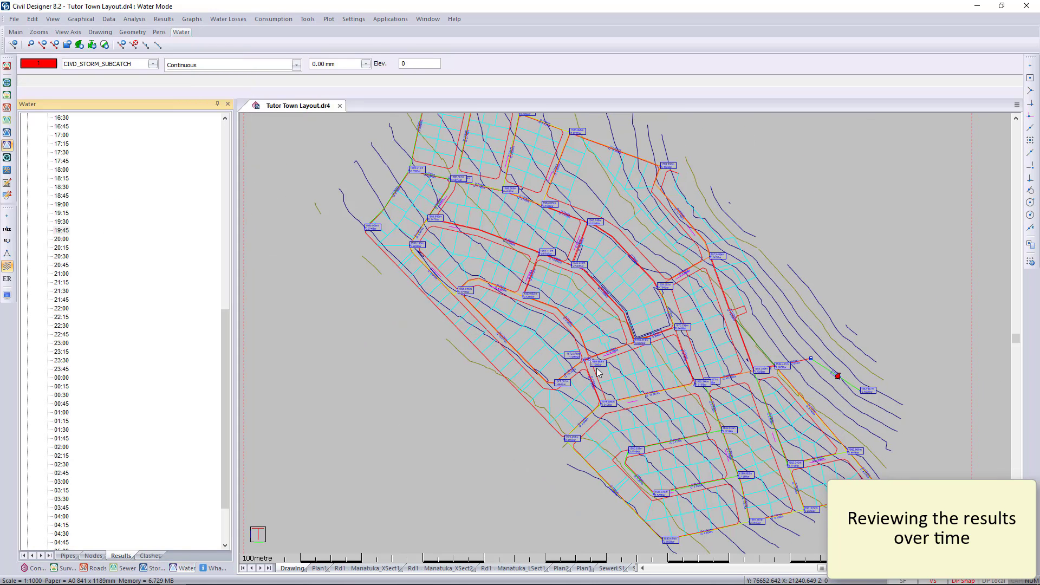